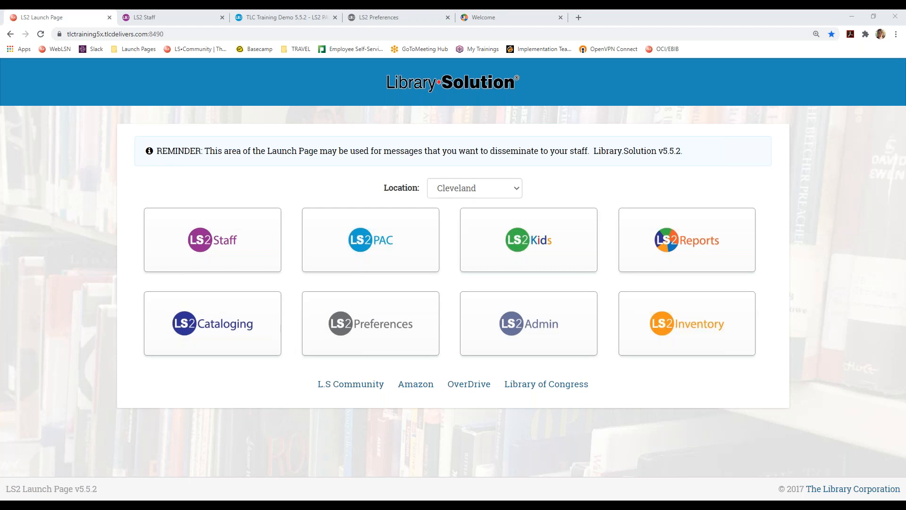
# - Go to LS2 Staff's Staff Services and show the Academic Reserves list of seven local reserves
pyautogui.click(183, 19)
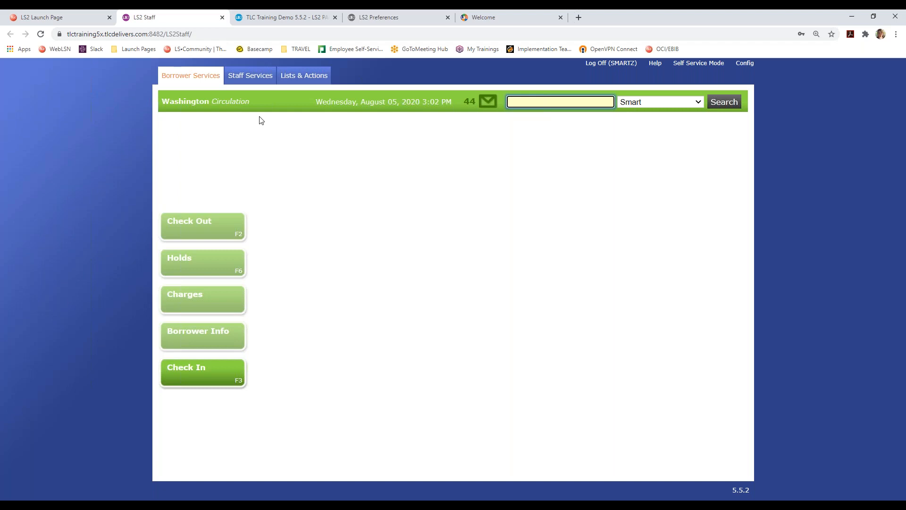
pyautogui.click(253, 78)
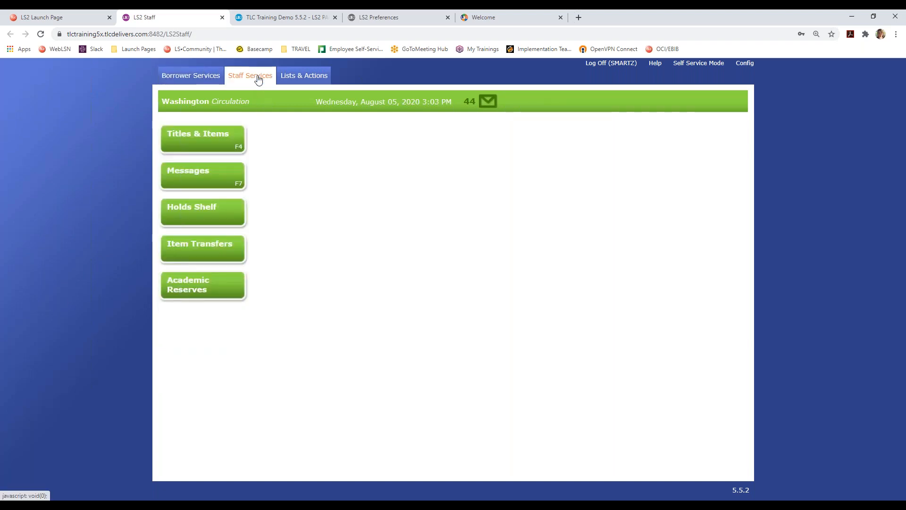
pyautogui.click(225, 290)
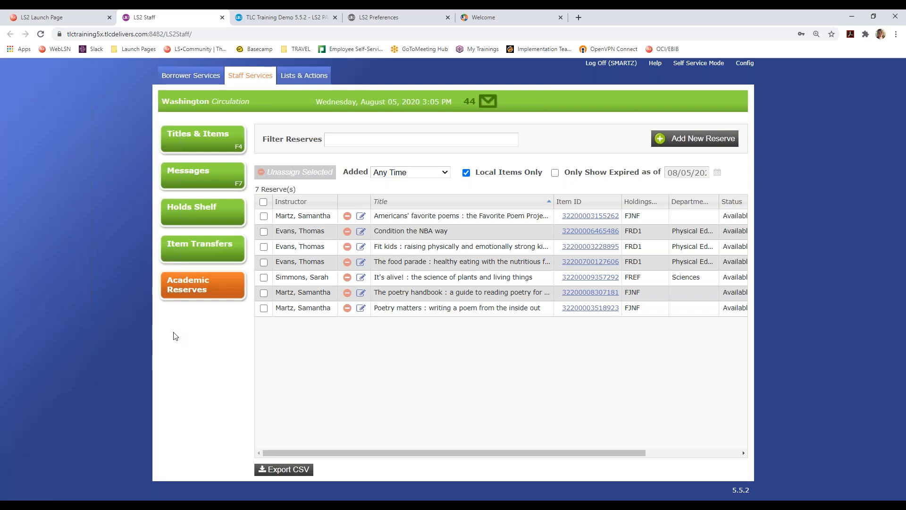
pyautogui.click(374, 21)
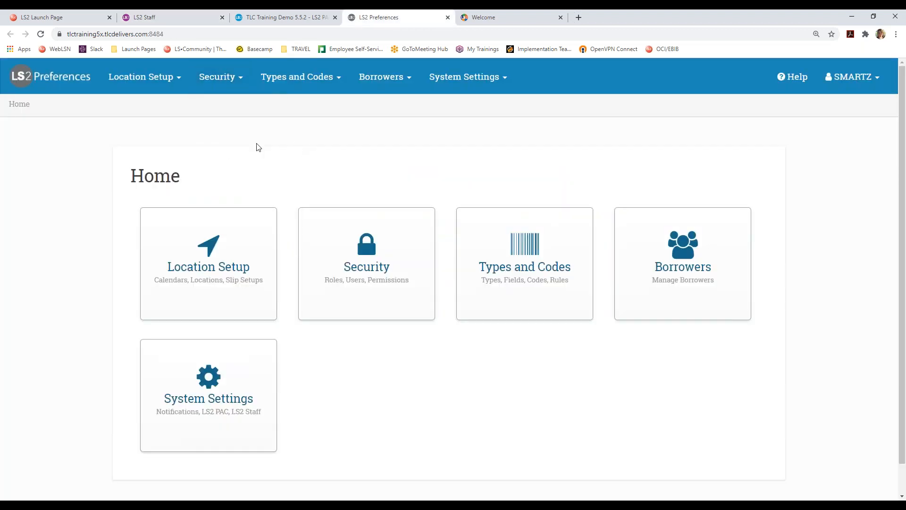
pyautogui.click(235, 81)
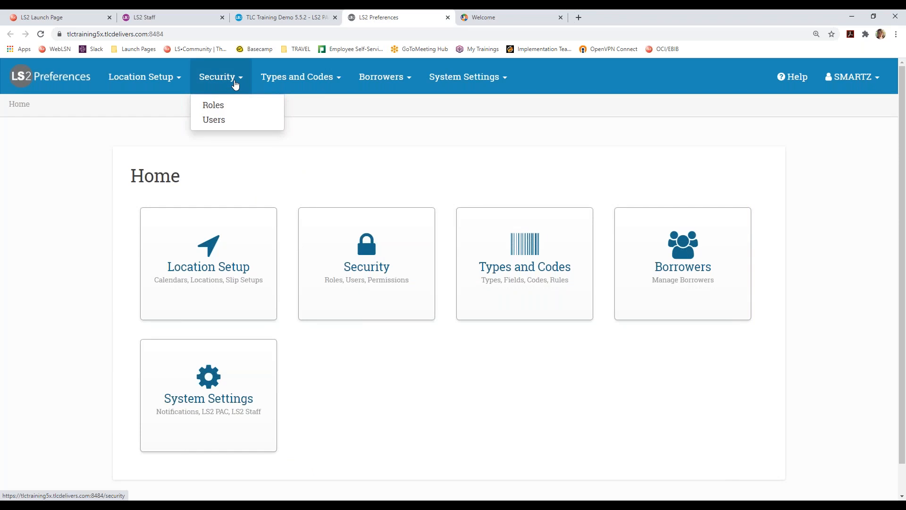
pyautogui.click(211, 106)
pyautogui.click(198, 236)
pyautogui.click(187, 266)
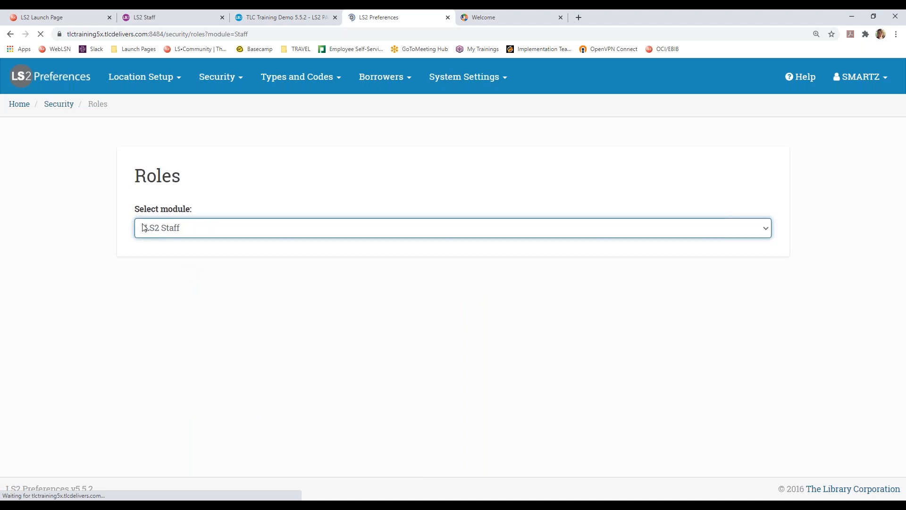
pyautogui.scroll(-1, 117, 224)
pyautogui.click(208, 229)
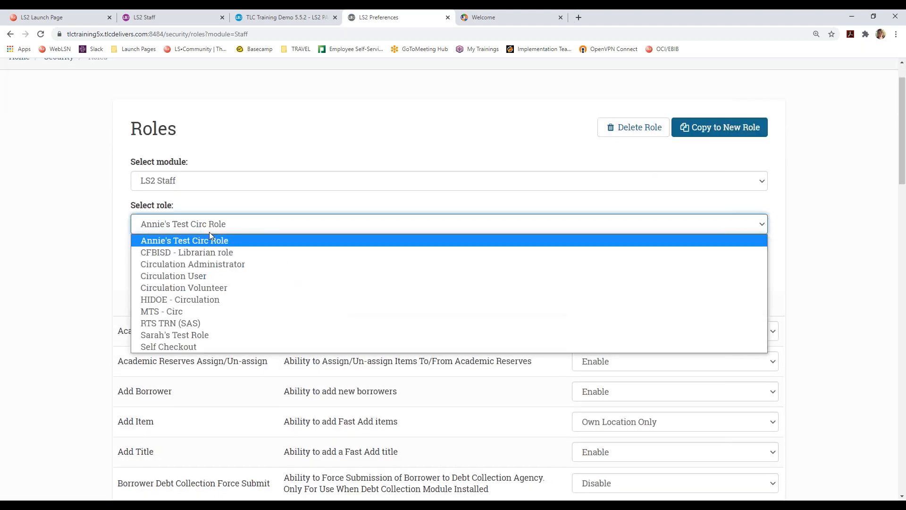
pyautogui.click(70, 214)
pyautogui.scroll(-1, 87, 242)
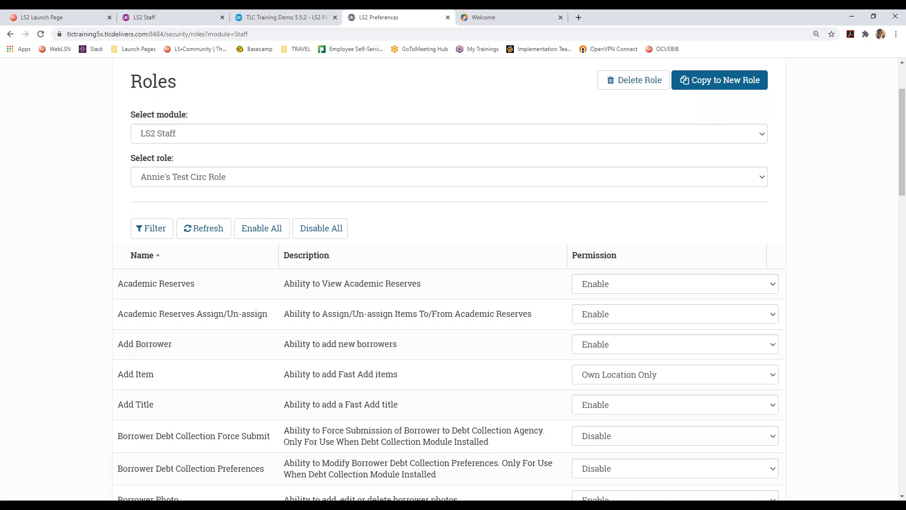
pyautogui.click(171, 17)
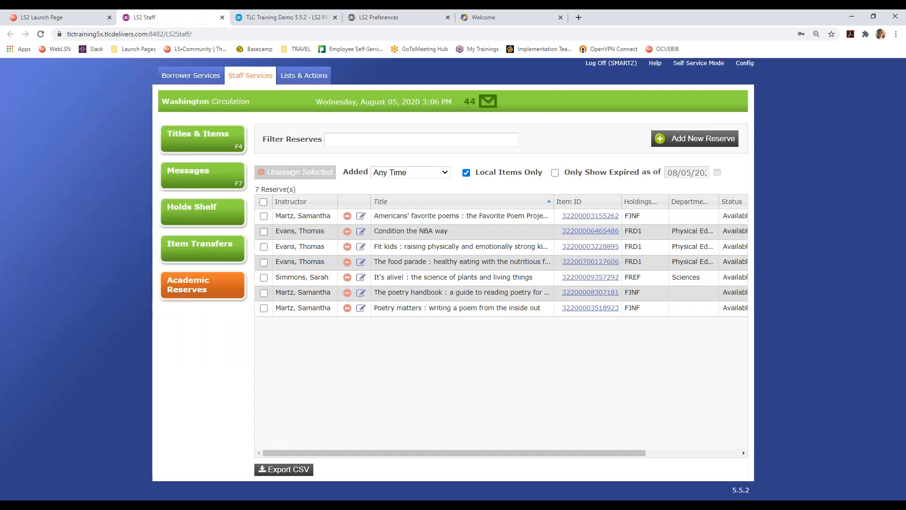
# - Start a blank new reserve form under the Washington reserve collection
pyautogui.click(689, 140)
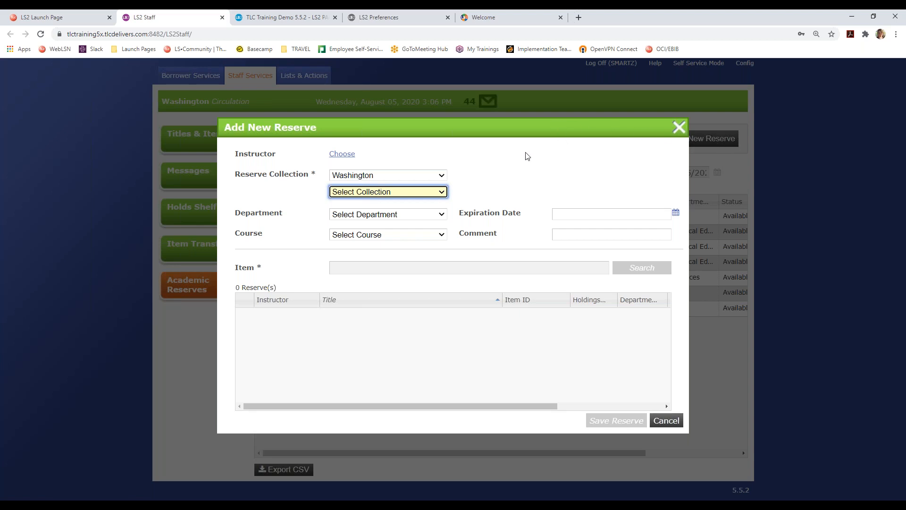
# - Search borrowers for 'teacher' and set English Teacher as the reserve's instructor
pyautogui.click(346, 155)
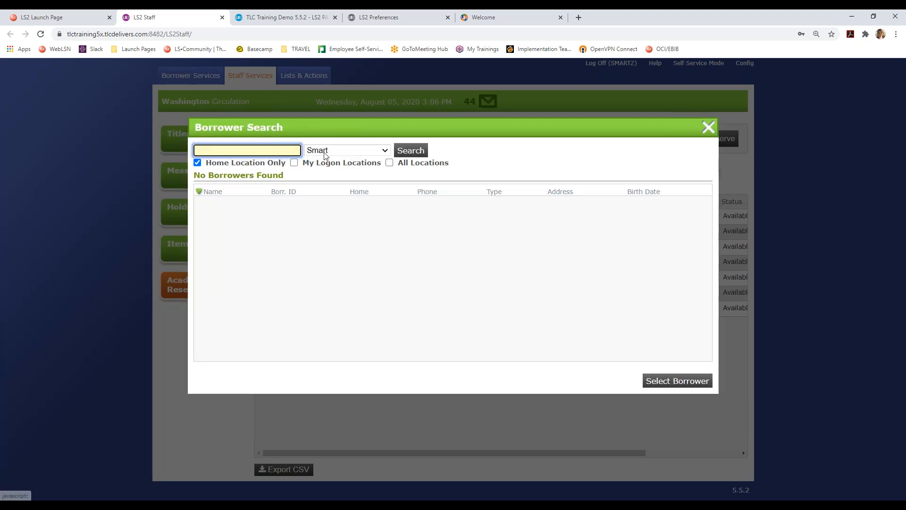
pyautogui.write('teacher')
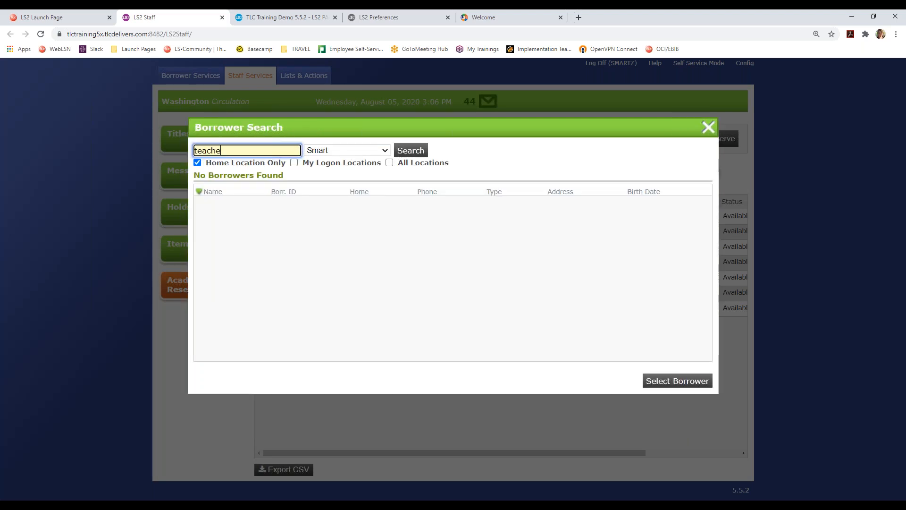
pyautogui.press('Return')
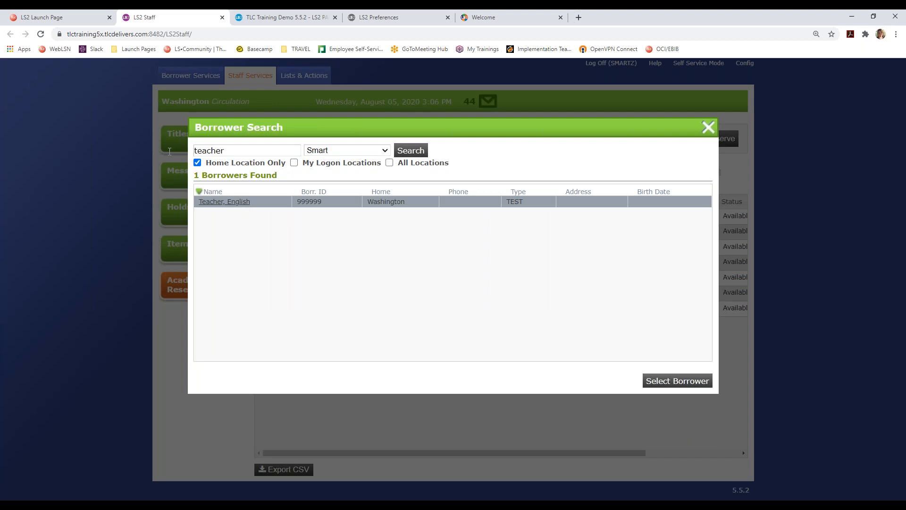
pyautogui.click(232, 202)
pyautogui.click(193, 201)
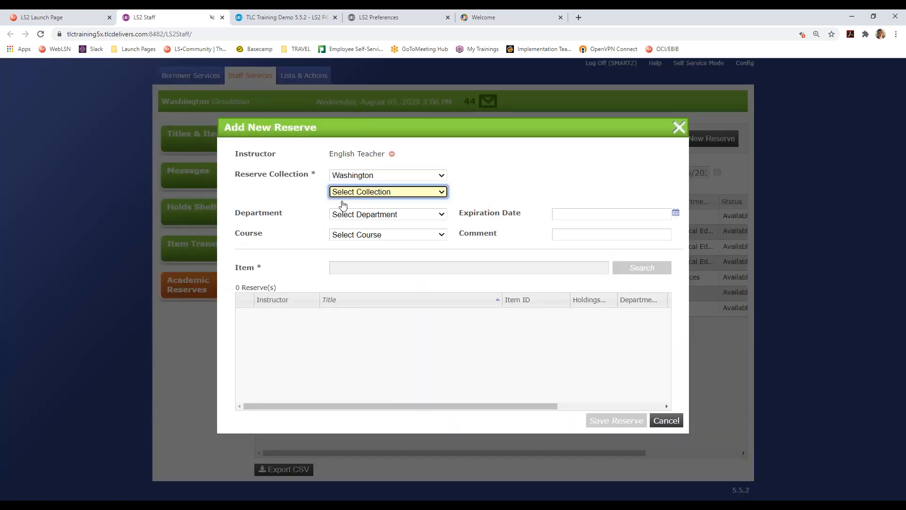
# - Choose 1 Day Reserve (RES1) as the new reserve's collection under Washington
pyautogui.click(370, 193)
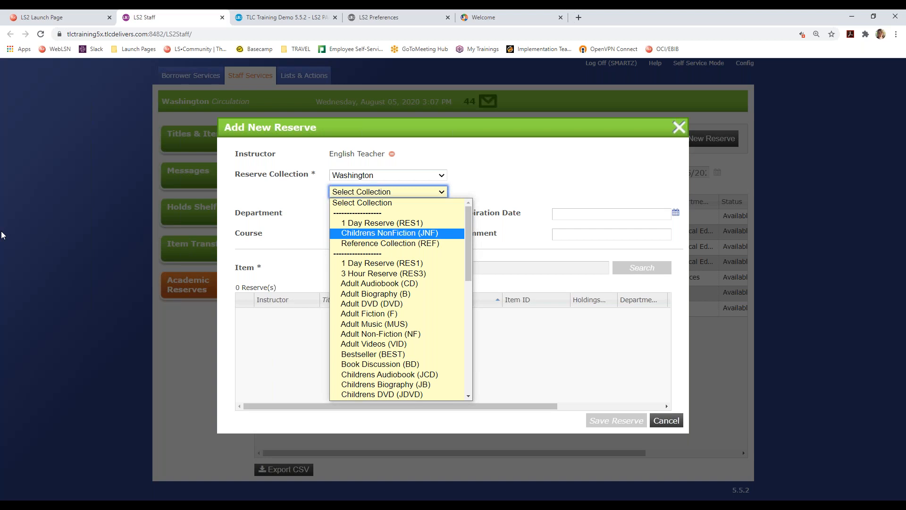
pyautogui.click(399, 224)
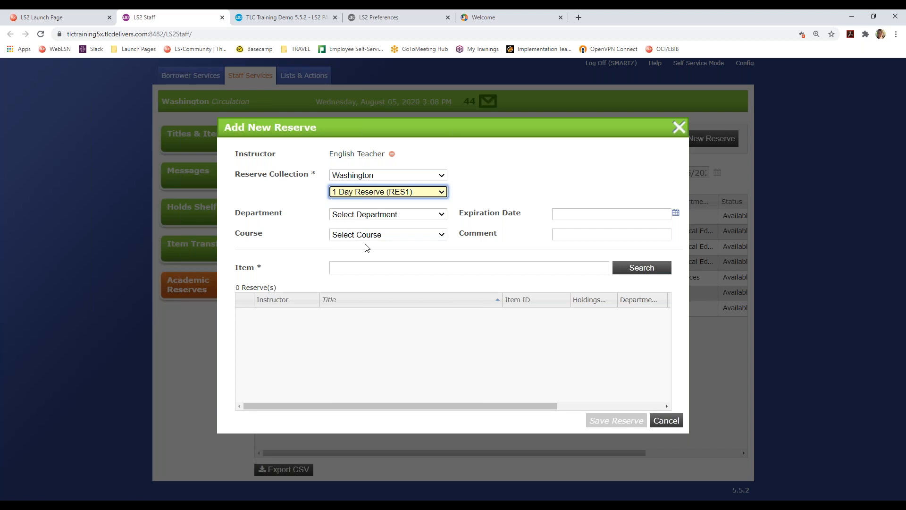
pyautogui.click(369, 215)
pyautogui.click(370, 215)
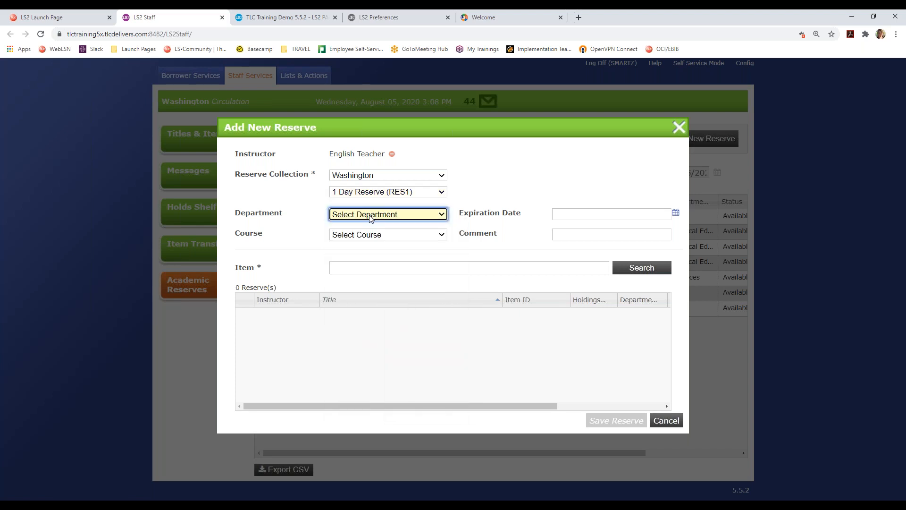
pyautogui.click(371, 236)
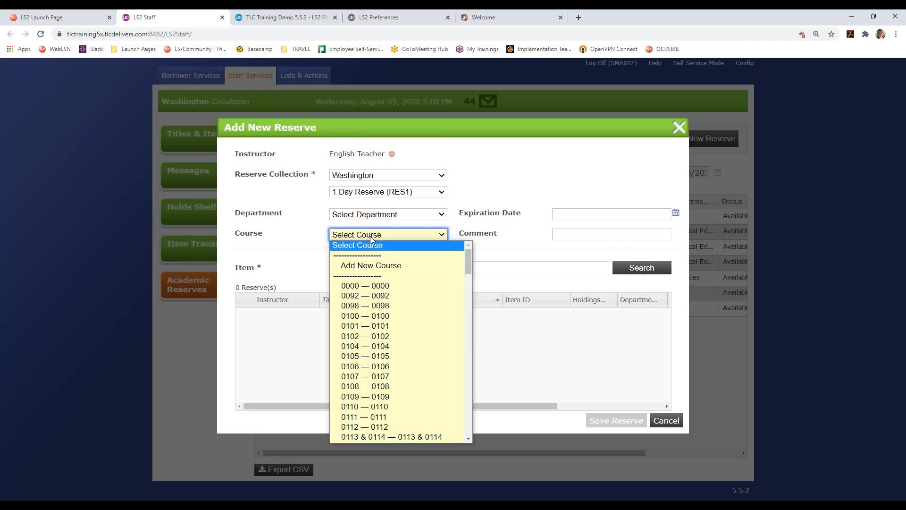
pyautogui.click(375, 215)
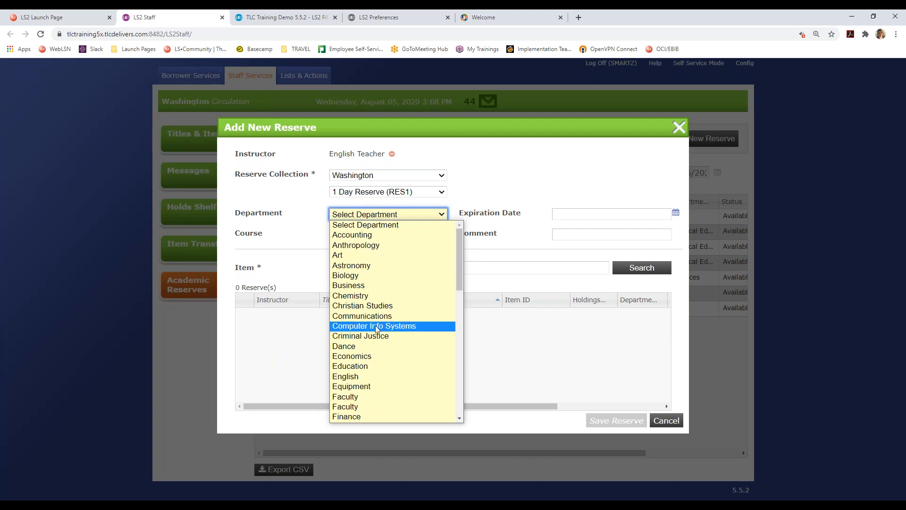
pyautogui.click(323, 213)
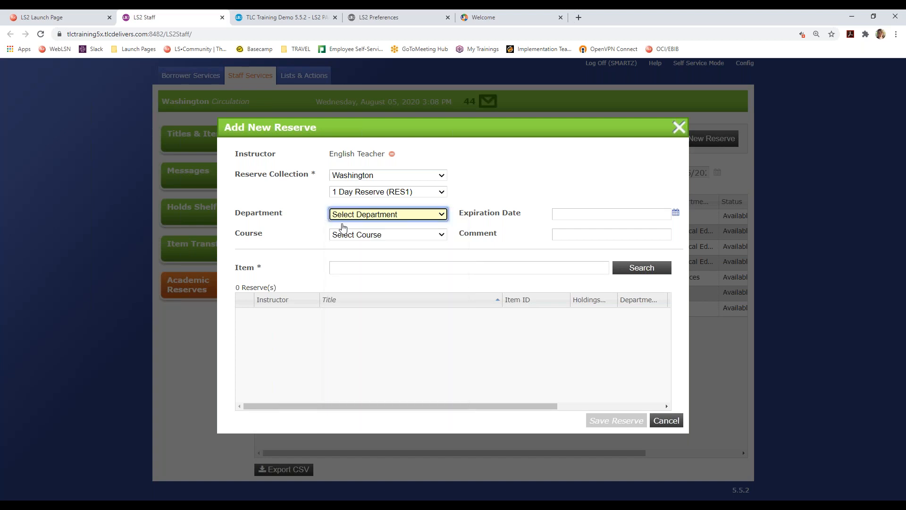
pyautogui.click(352, 237)
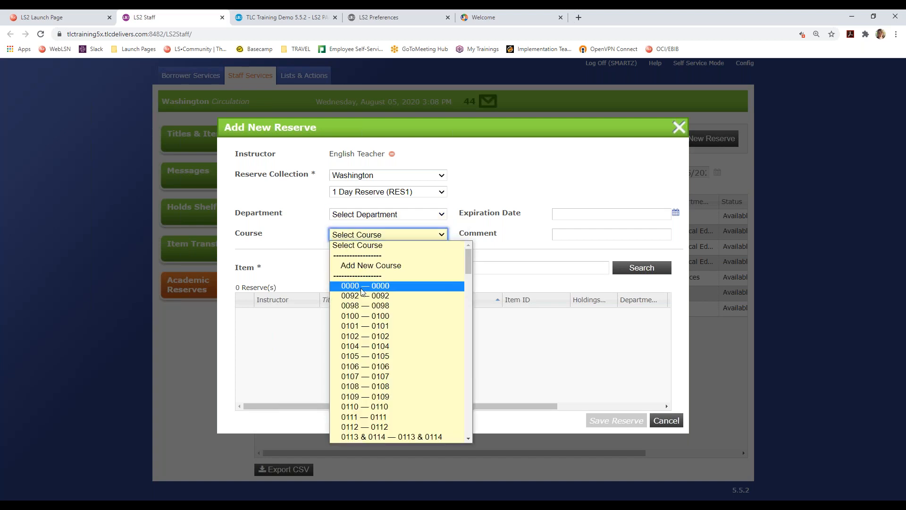
pyautogui.click(366, 216)
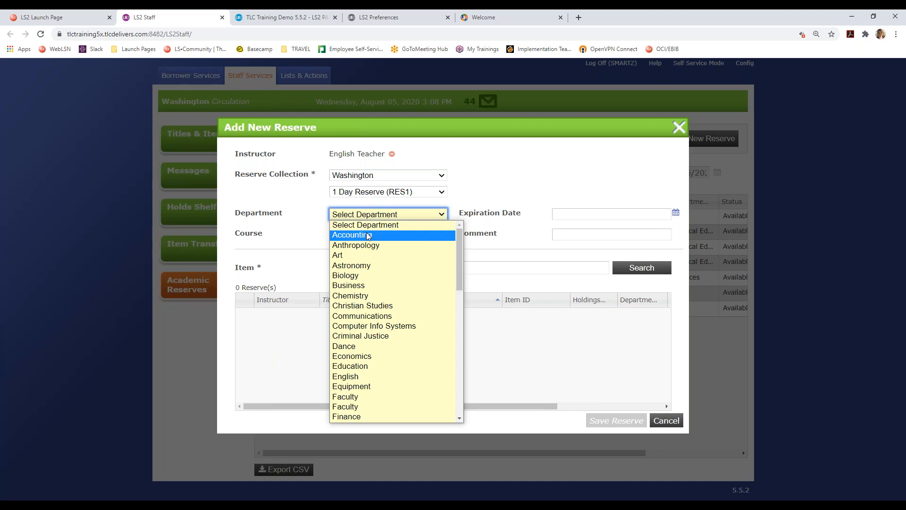
pyautogui.click(317, 217)
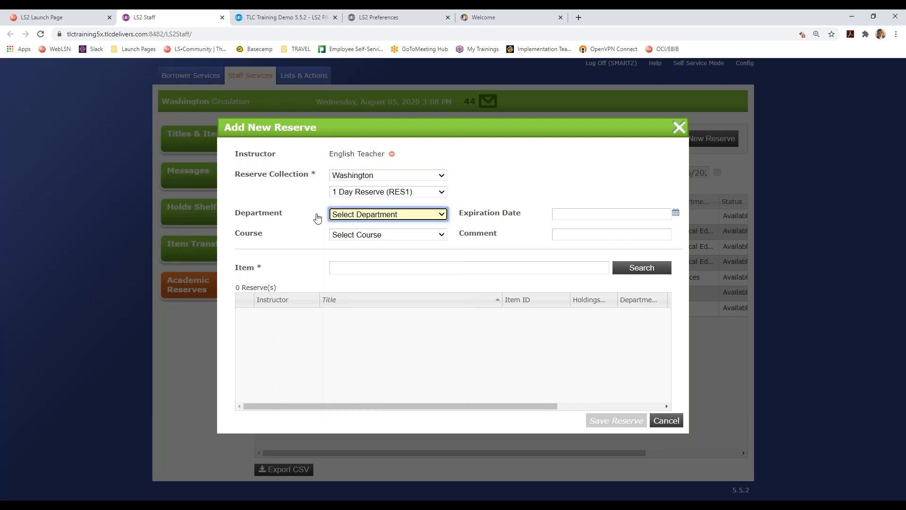
pyautogui.click(356, 217)
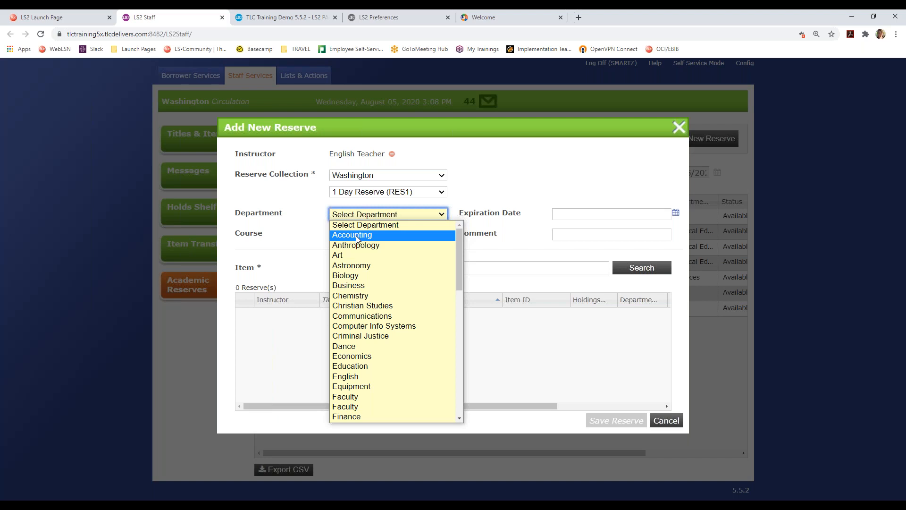
pyautogui.click(318, 211)
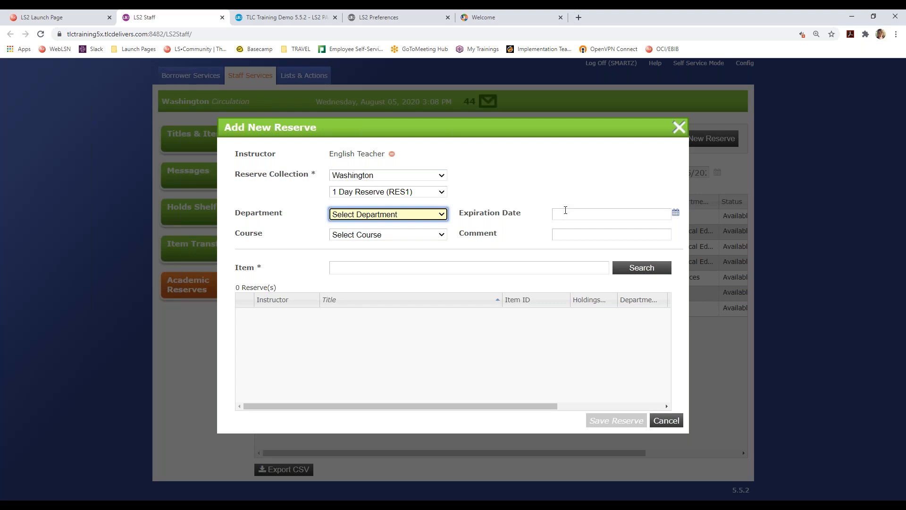
# - Pick September 7 in the calendar so the reserve expires on 09/07/2020
pyautogui.click(566, 210)
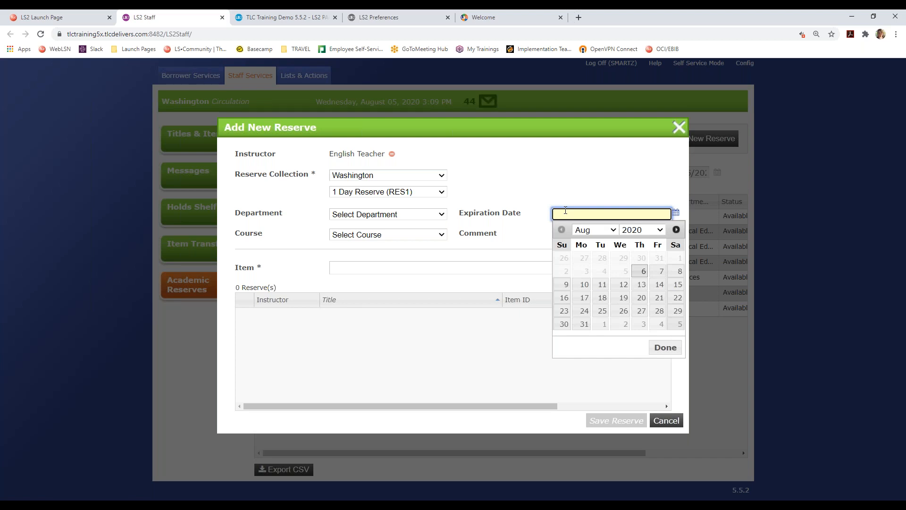
pyautogui.click(596, 231)
pyautogui.click(596, 257)
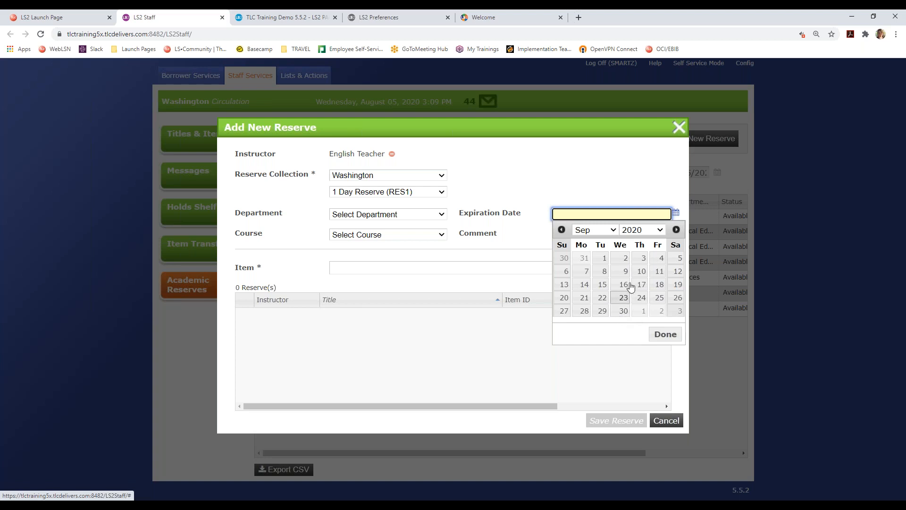
pyautogui.click(587, 271)
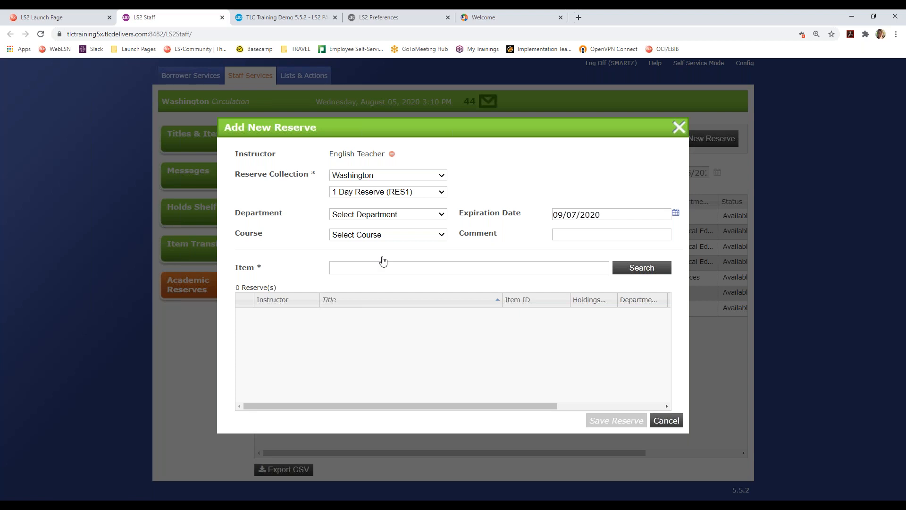
# - Search the Item field for 'writing' to list the five matching titles
pyautogui.click(361, 269)
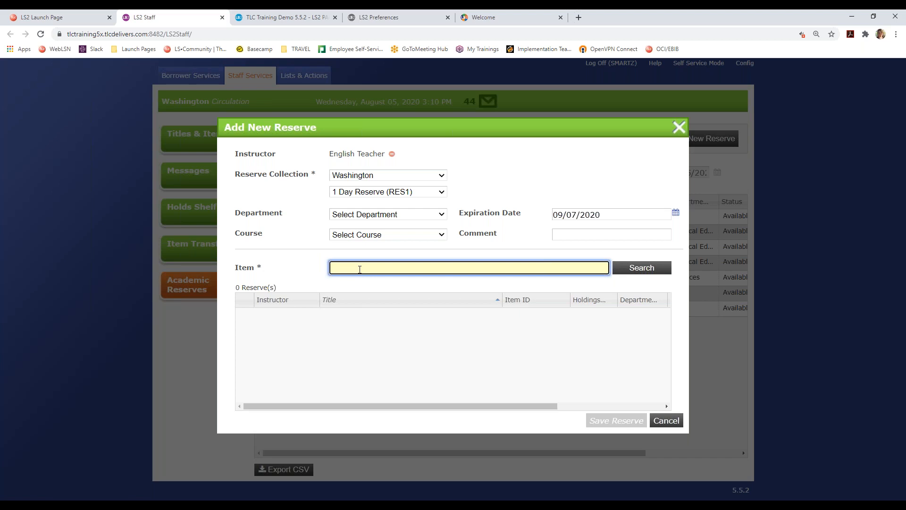
pyautogui.write('writing')
pyautogui.press('Return')
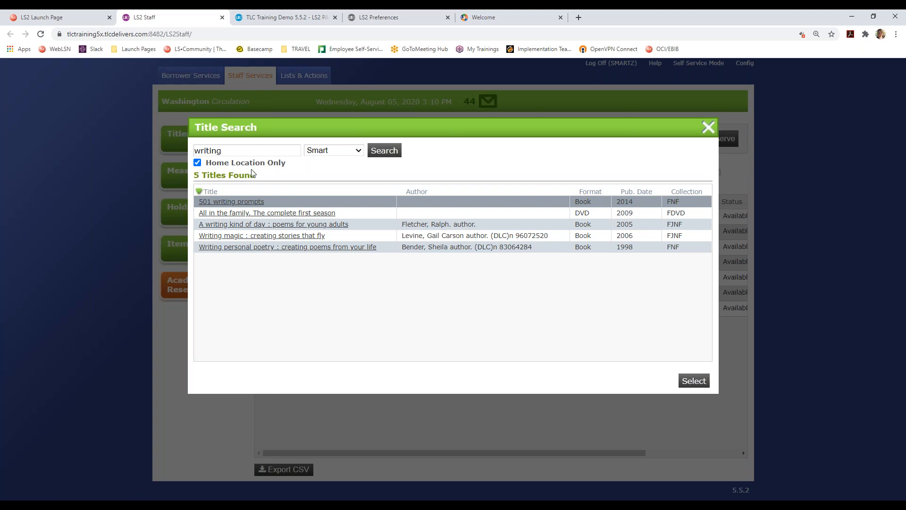
pyautogui.click(250, 204)
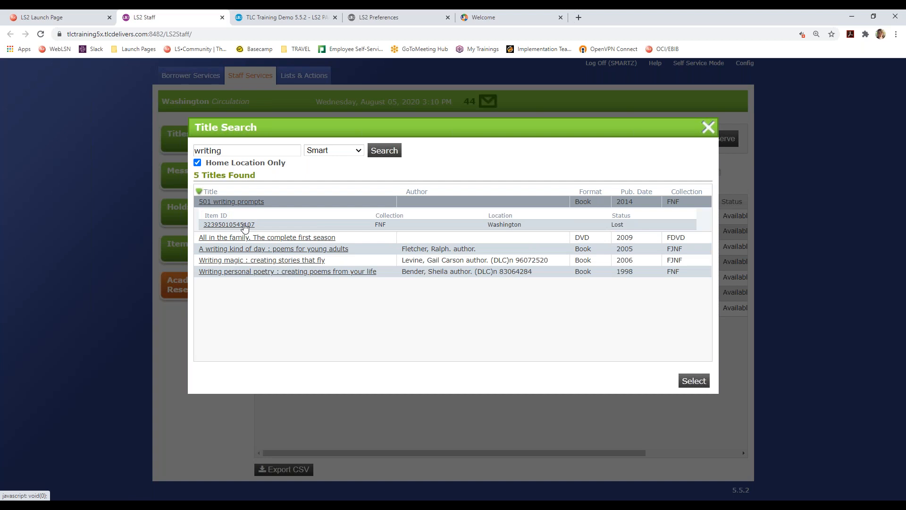
pyautogui.click(245, 225)
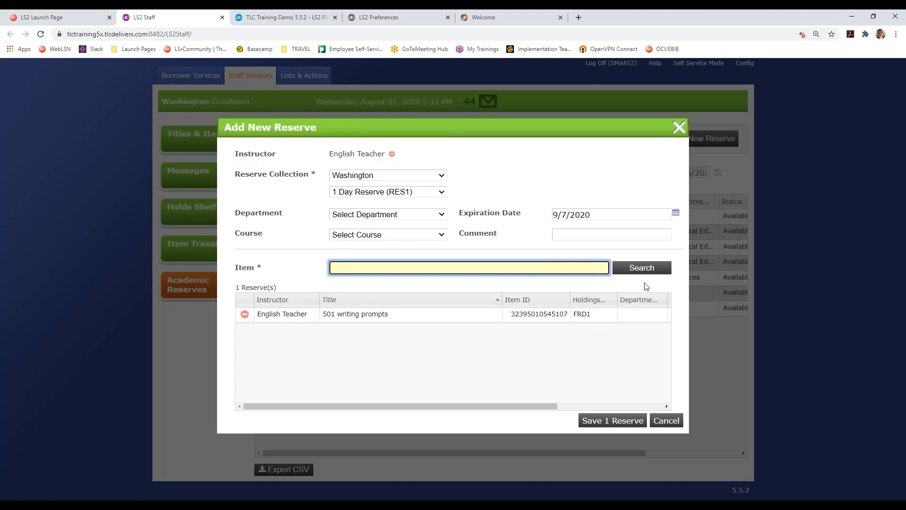
# - Replace the instructor with the borrower found by searching their borrower number
pyautogui.click(392, 155)
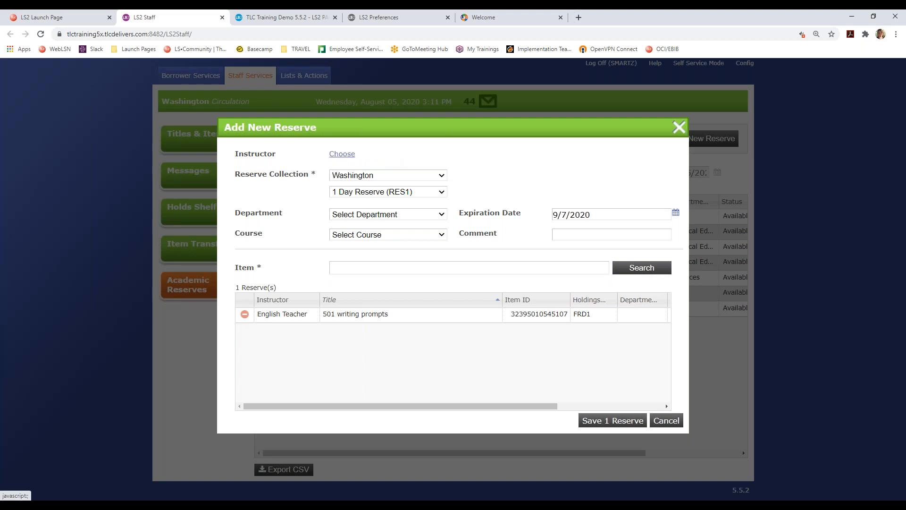
pyautogui.click(350, 156)
pyautogui.write('2291032')
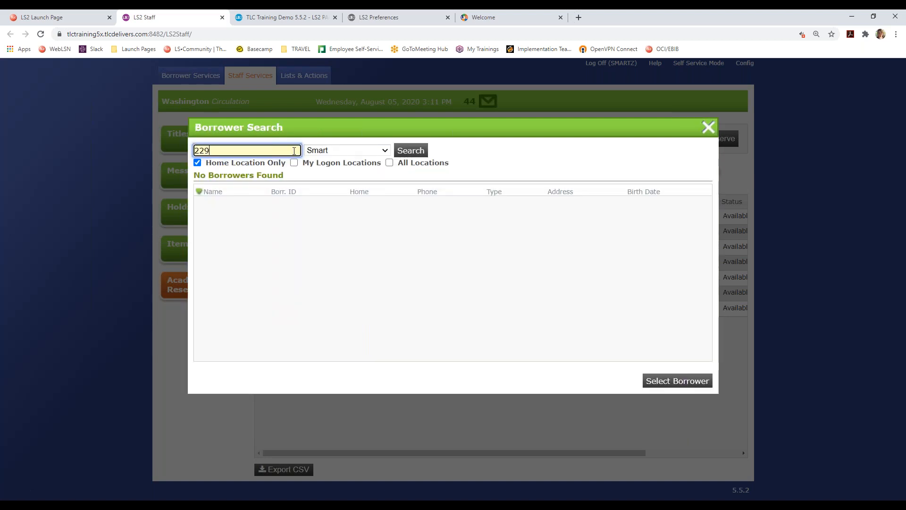
pyautogui.click(405, 150)
pyautogui.click(214, 195)
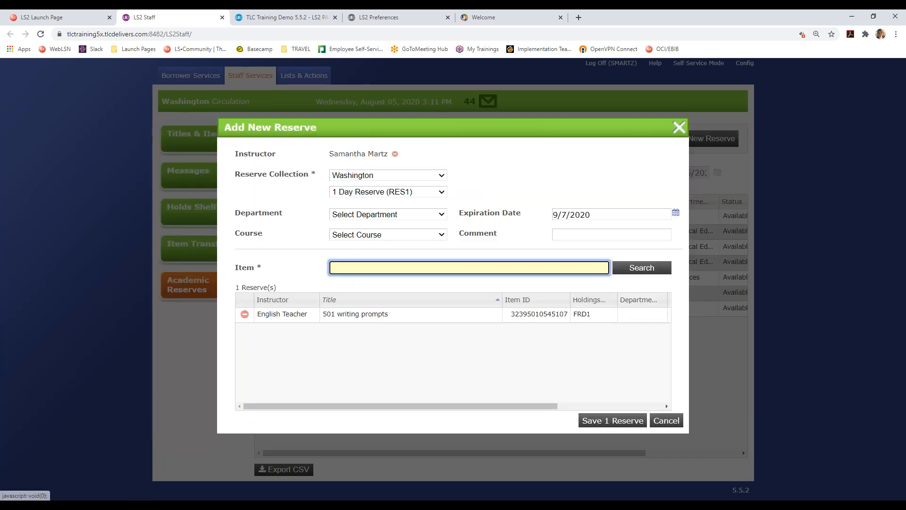
# - Set collection to Childrens NonFiction (JNF), department to Art and course to 0100 — 0100
pyautogui.click(364, 191)
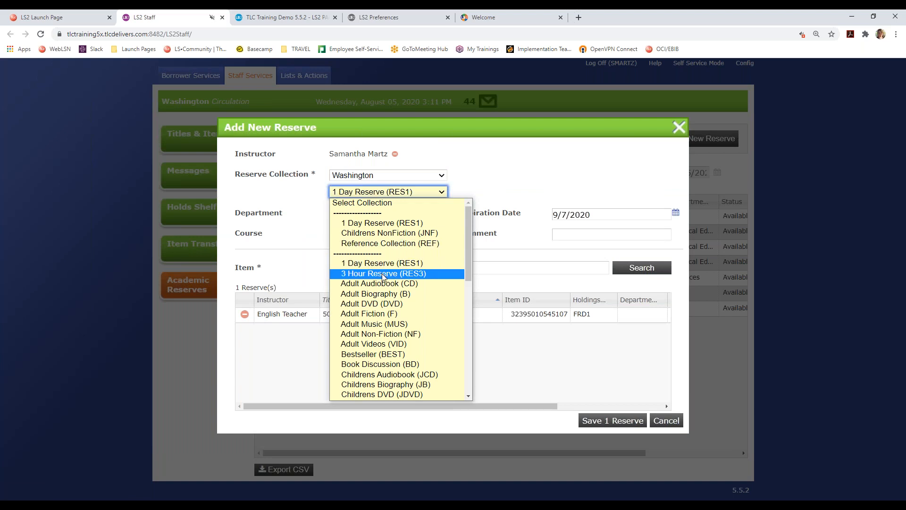
pyautogui.click(389, 236)
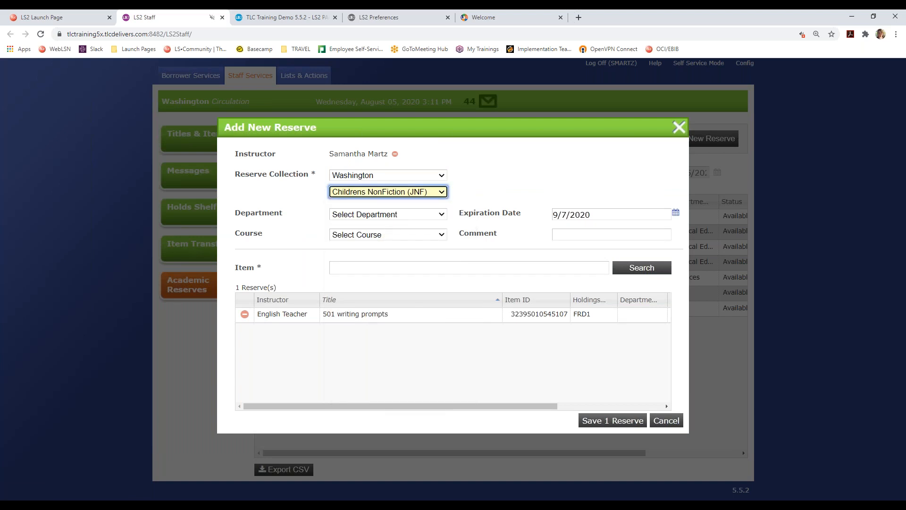
pyautogui.click(389, 214)
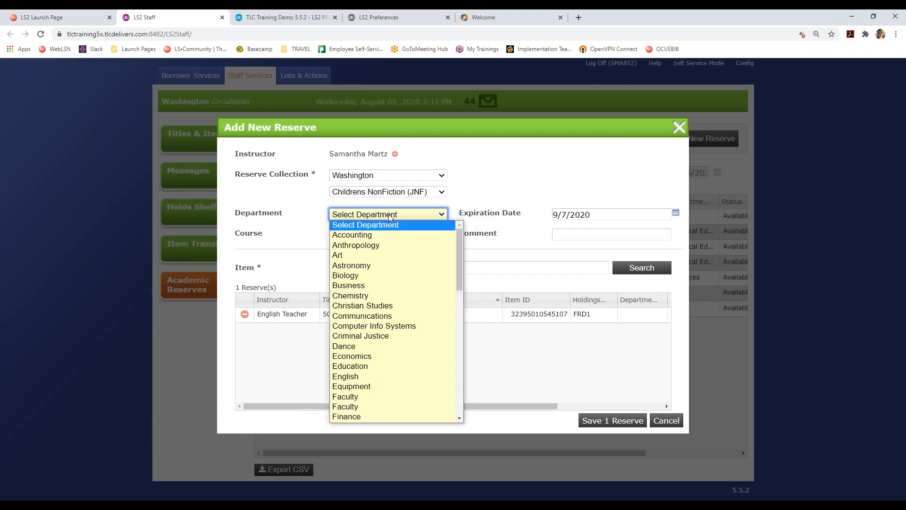
pyautogui.click(371, 254)
pyautogui.click(374, 235)
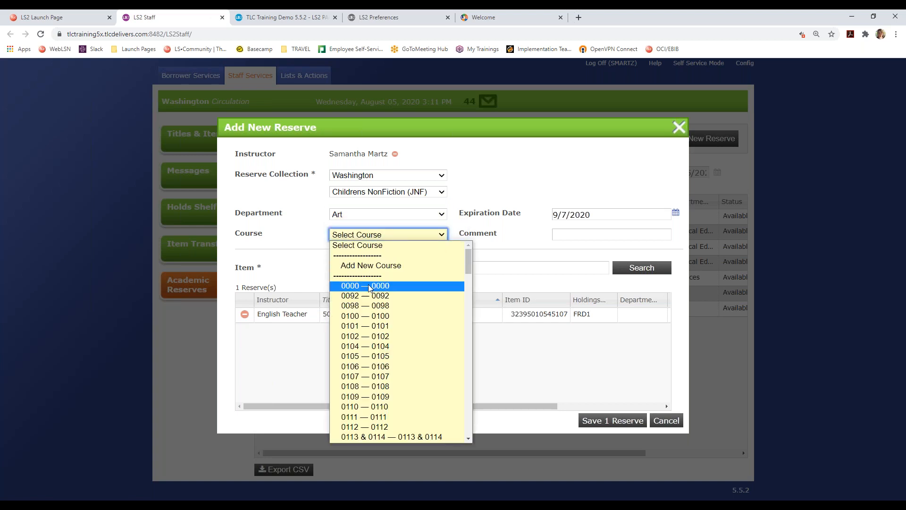
pyautogui.click(366, 316)
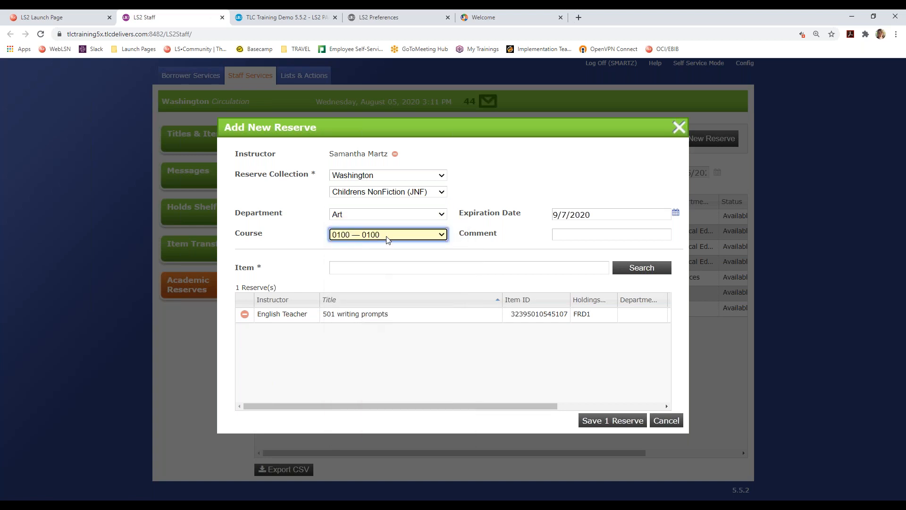
# - Run a fresh title search for 'writing' from the Item field
pyautogui.click(362, 268)
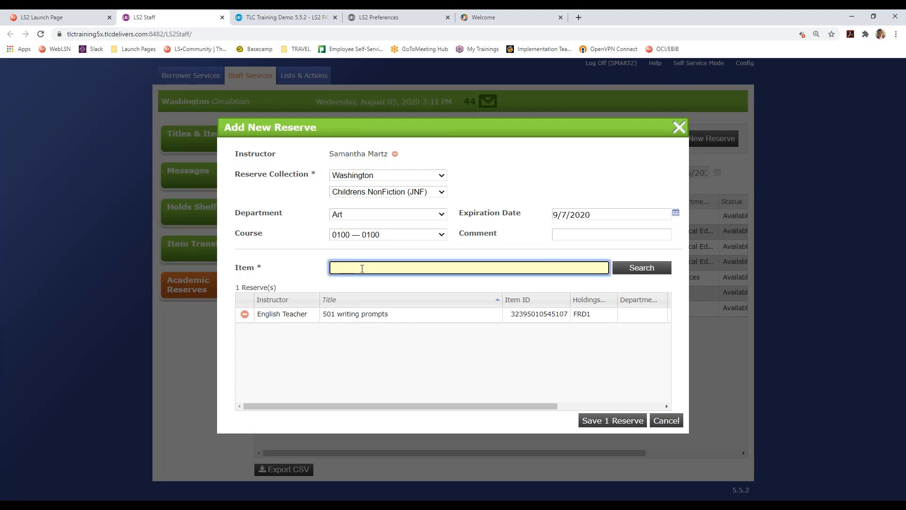
pyautogui.write('writing')
pyautogui.press('Return')
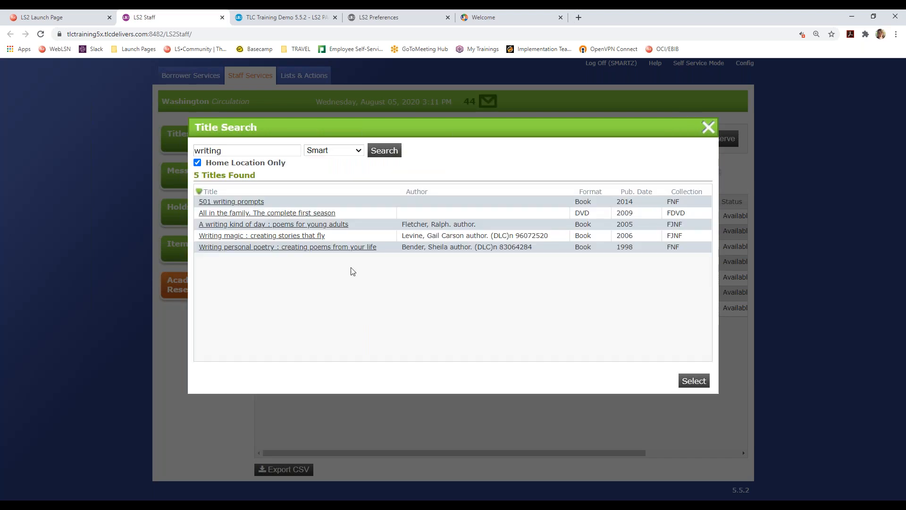
pyautogui.click(273, 236)
pyautogui.click(245, 258)
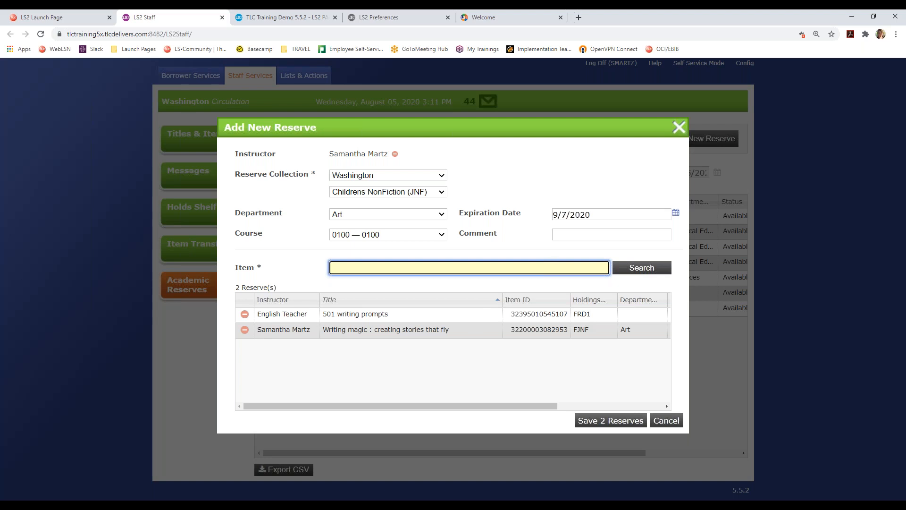
pyautogui.click(590, 421)
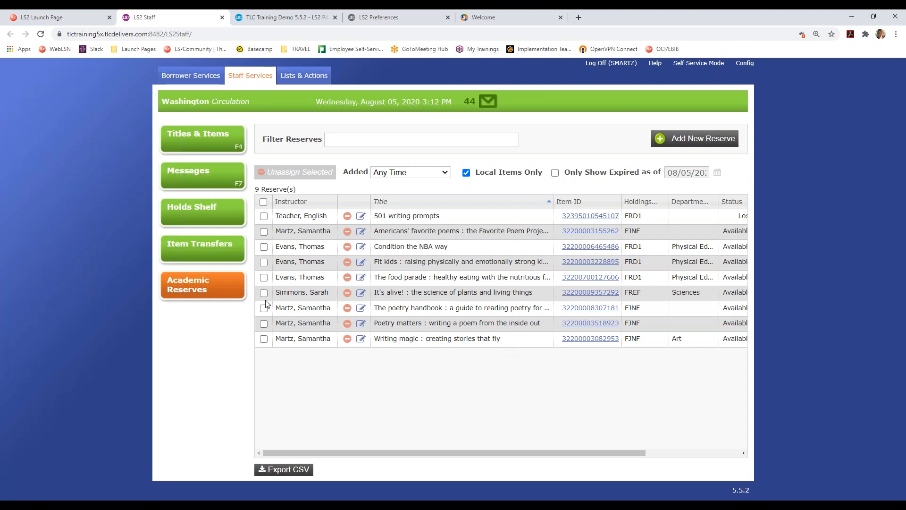
pyautogui.click(264, 202)
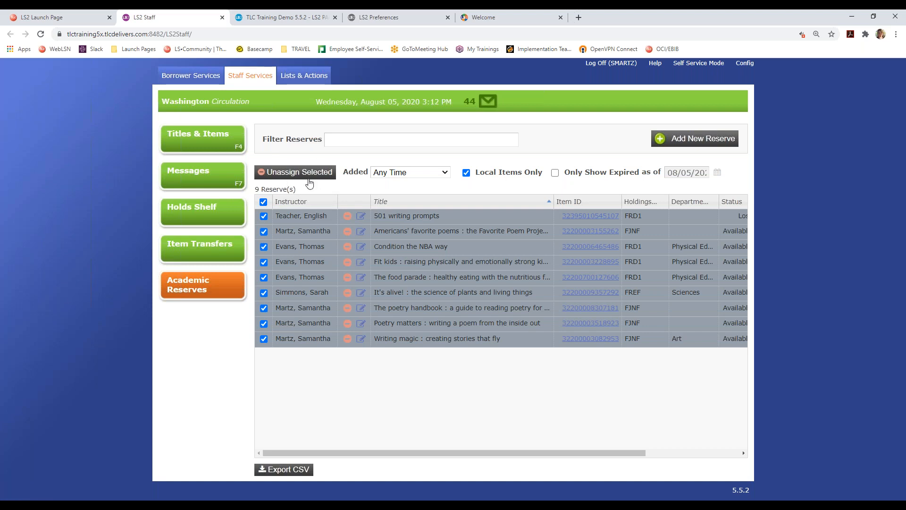
pyautogui.click(264, 202)
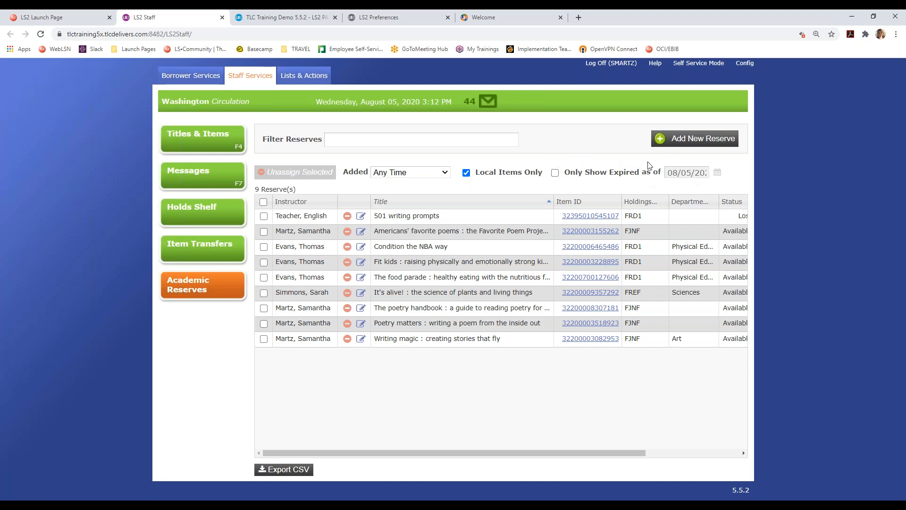
# - Filter to expired reserves, unassign It's alive! with confirmation, then show all reserves again
pyautogui.click(556, 173)
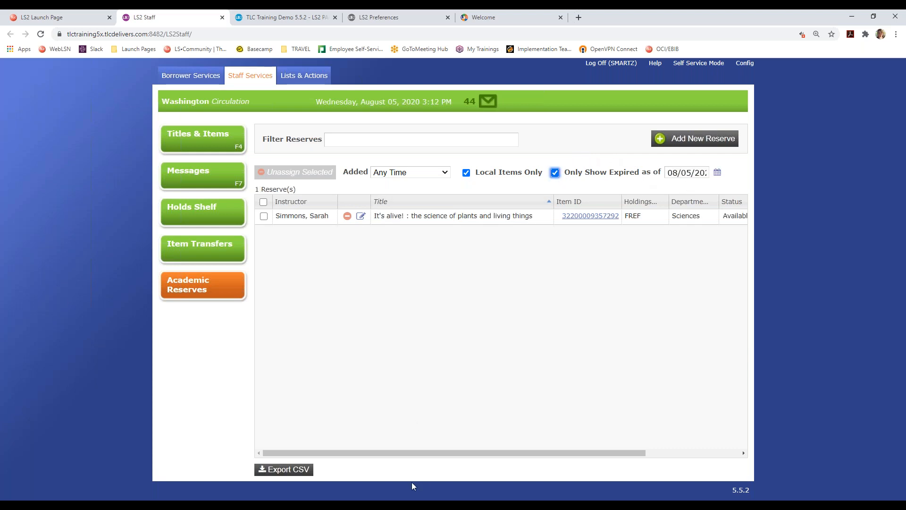
pyautogui.moveTo(412, 452); pyautogui.dragTo(503, 453)
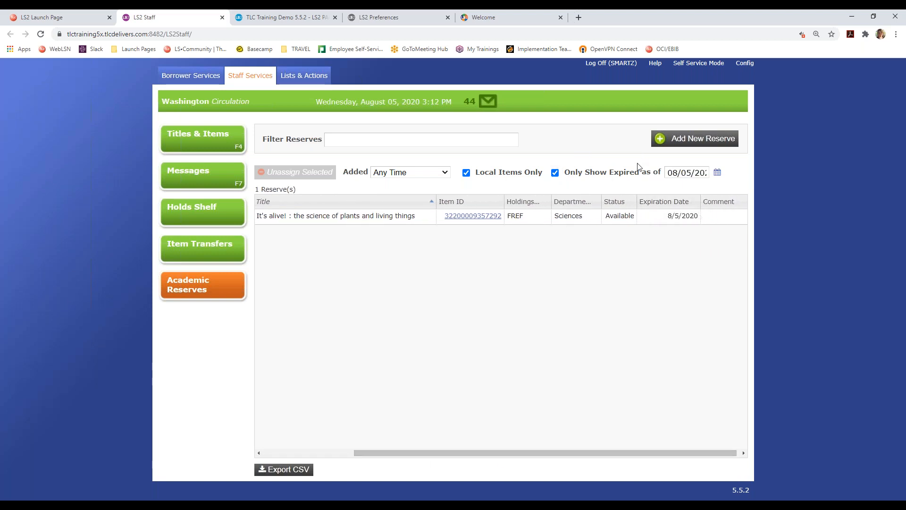
pyautogui.moveTo(538, 454); pyautogui.dragTo(431, 454)
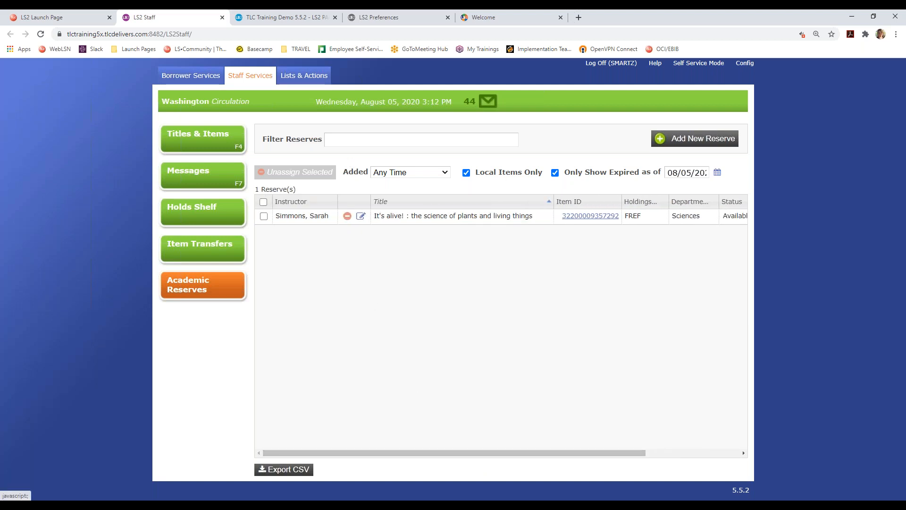
pyautogui.click(347, 215)
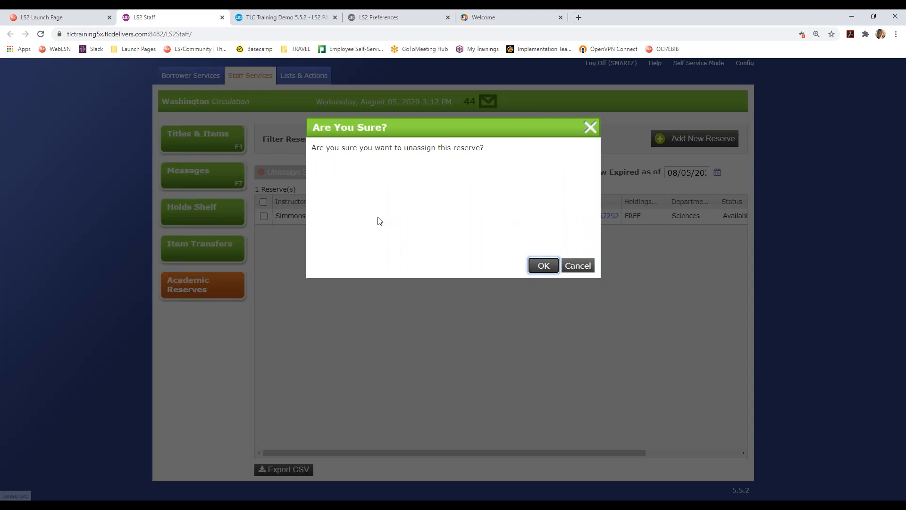
pyautogui.click(546, 267)
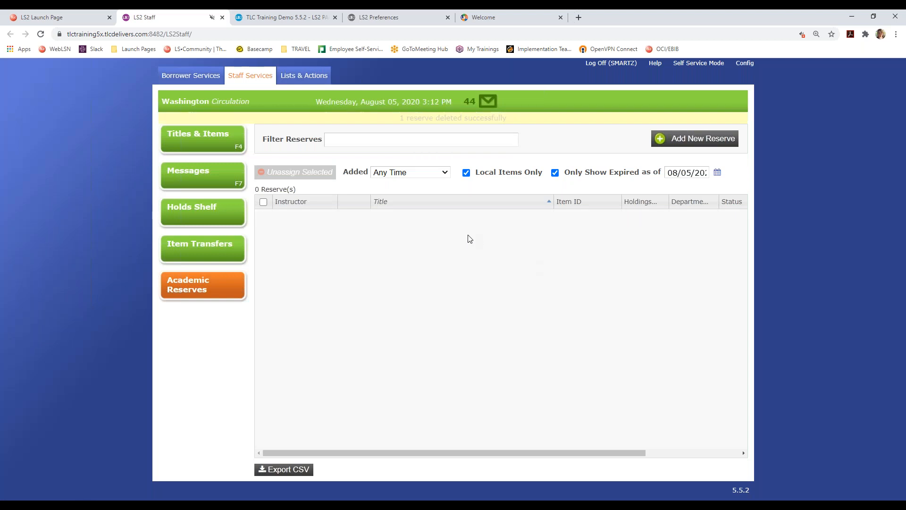
pyautogui.click(555, 173)
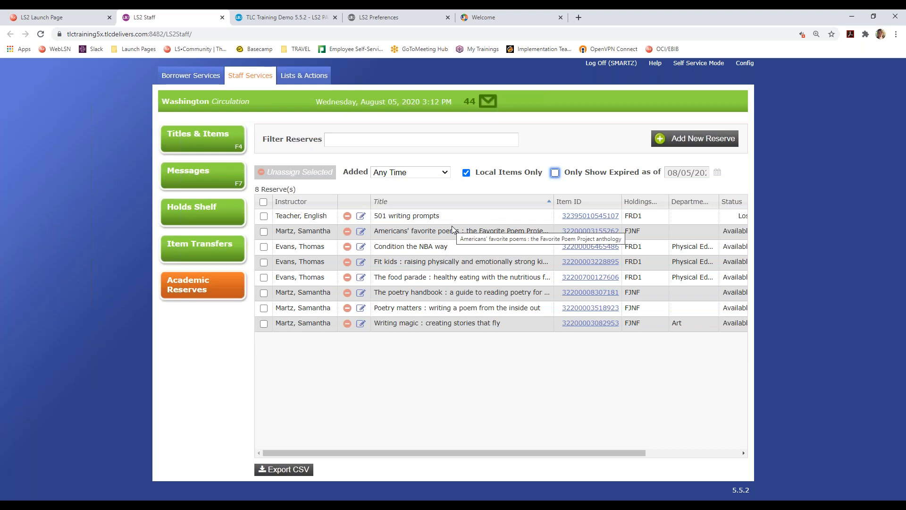
# - Sort the reserves list by the Instructor column instead of Title
pyautogui.click(313, 202)
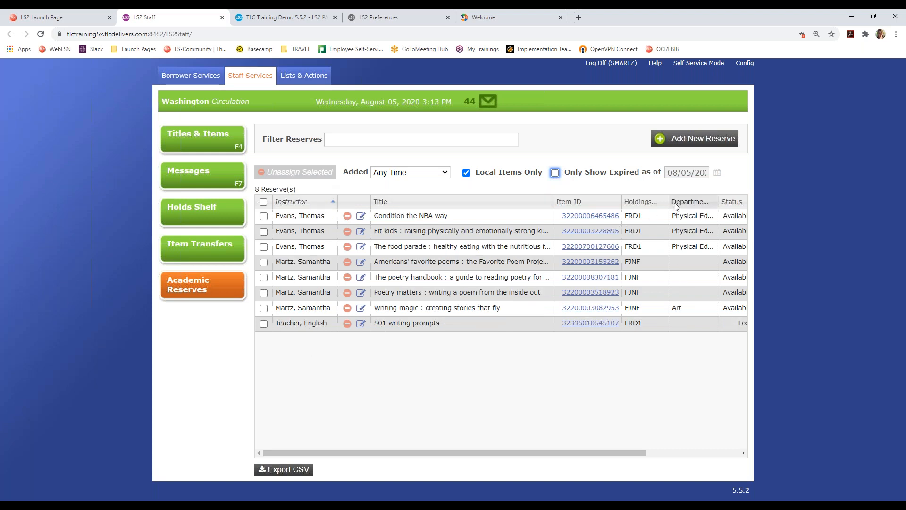
# - Hide the Comment column, then place Expiration Date and Status right after Item ID
pyautogui.rightClick(402, 201)
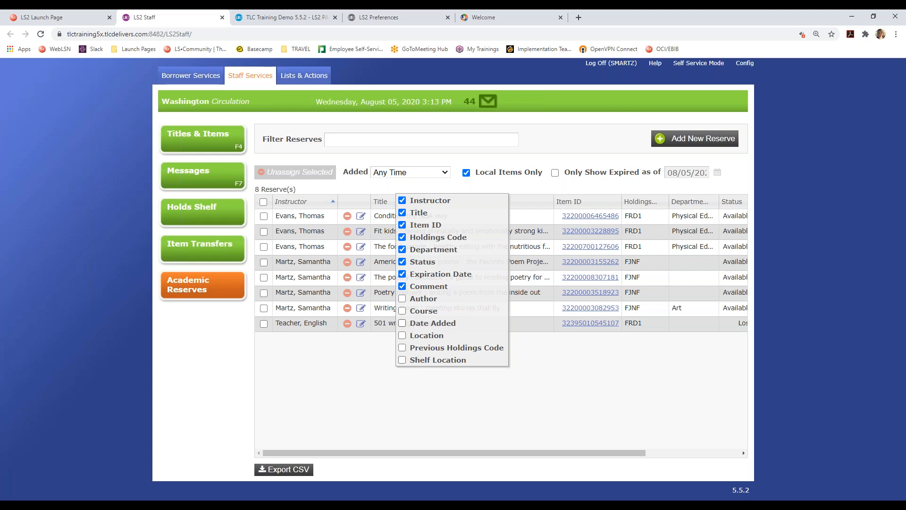
pyautogui.click(403, 286)
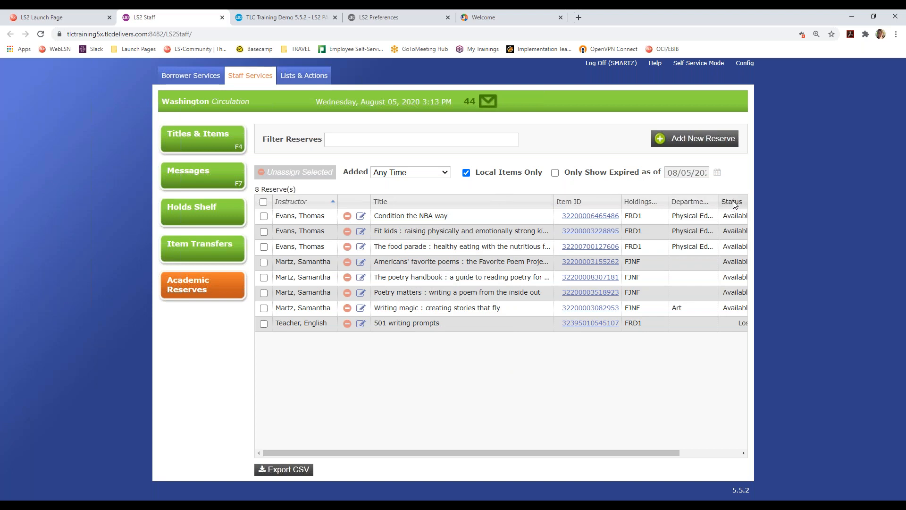
pyautogui.moveTo(733, 203); pyautogui.dragTo(631, 202)
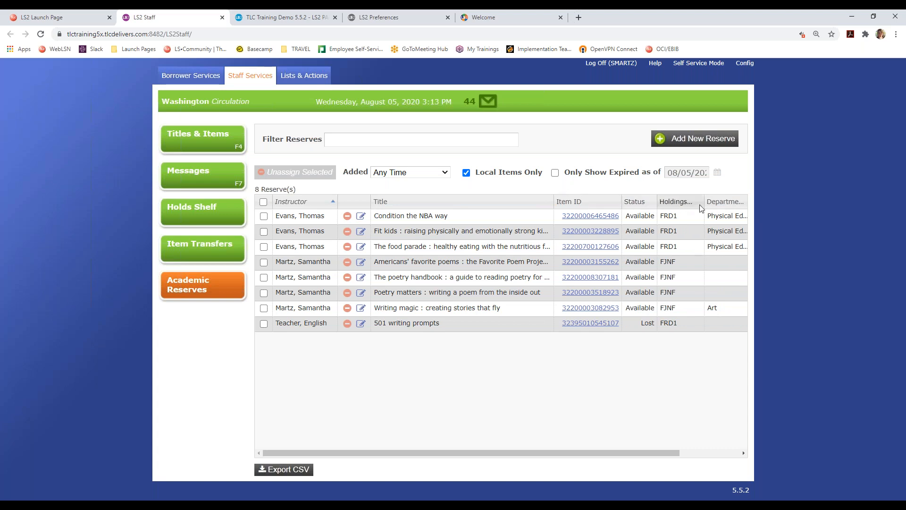
pyautogui.moveTo(542, 453); pyautogui.dragTo(611, 453)
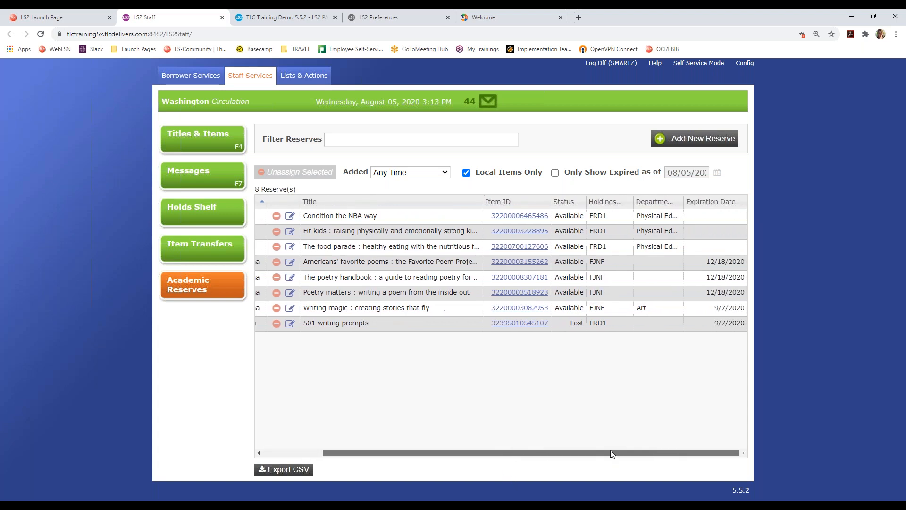
pyautogui.moveTo(698, 200); pyautogui.dragTo(564, 202)
pyautogui.moveTo(509, 458); pyautogui.dragTo(449, 455)
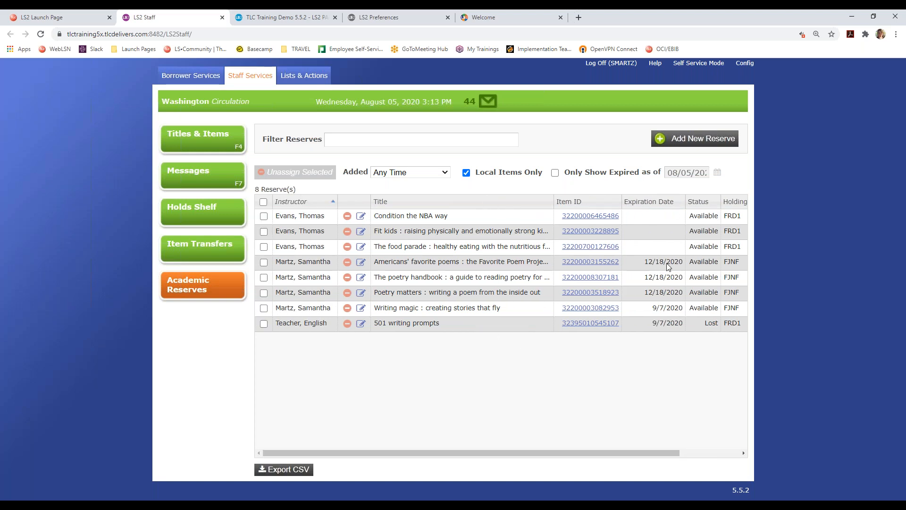
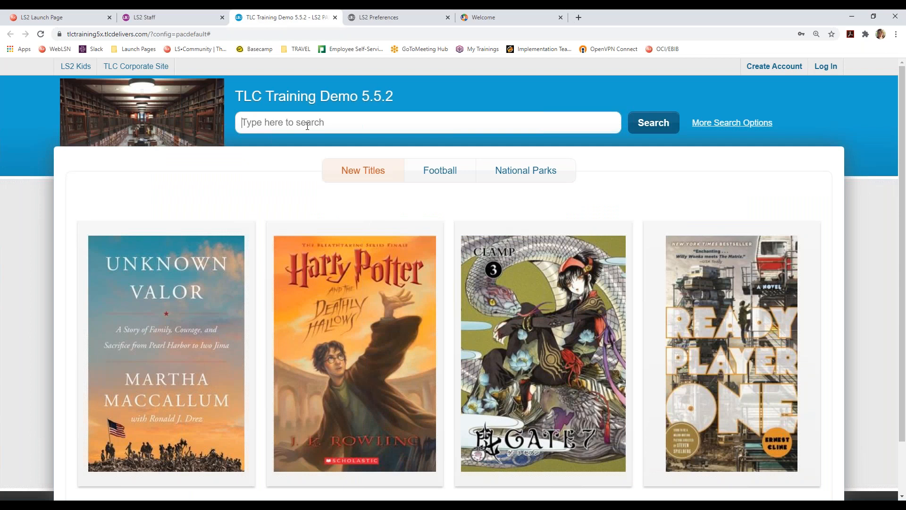
# - Run a catalog search for 'history' and filter it to the 8 Academic Reserves items
pyautogui.click(308, 126)
pyautogui.write('history')
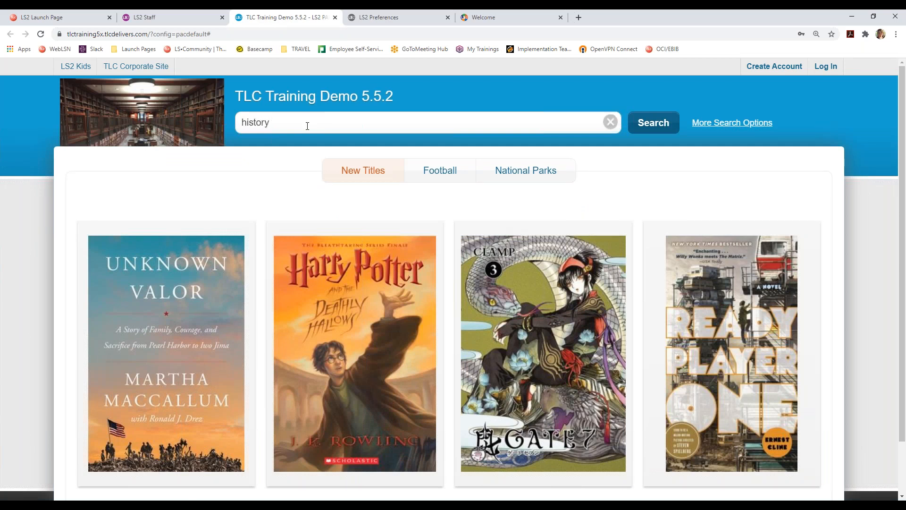
pyautogui.press('Return')
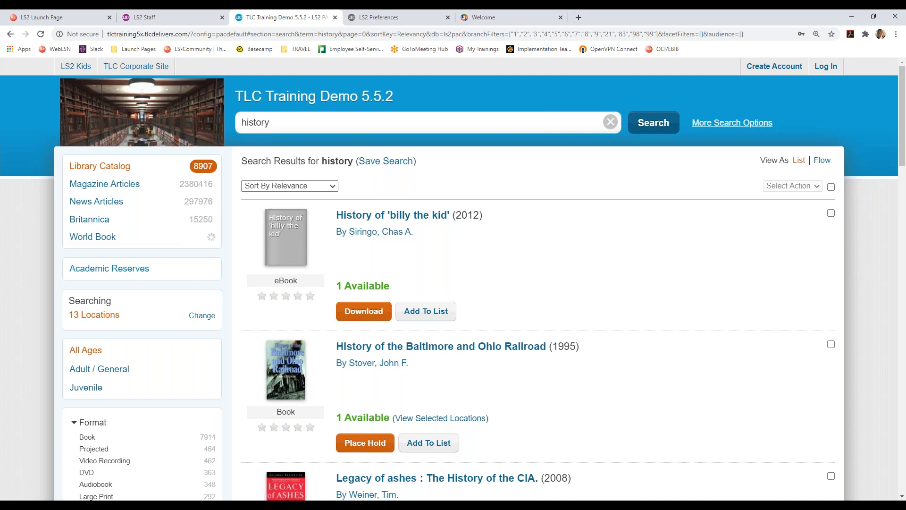
pyautogui.click(117, 276)
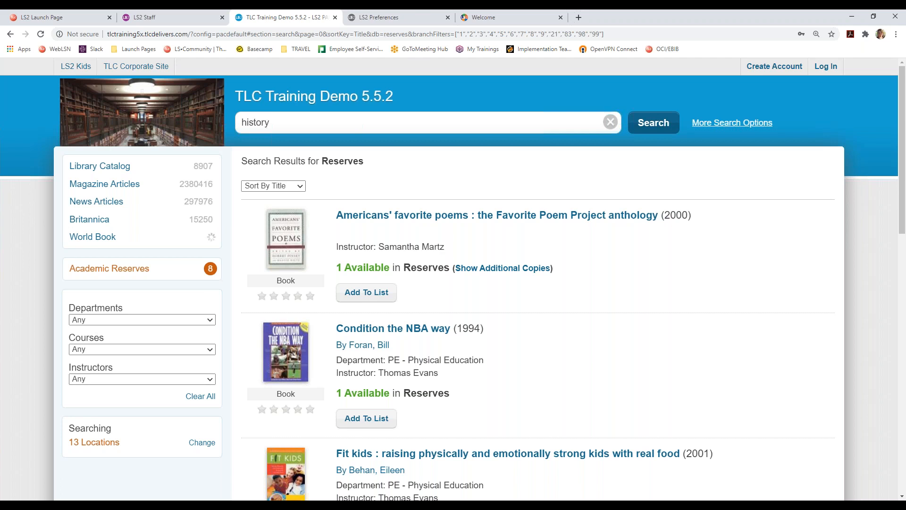
# - Open the Academic Reserves search form from More Search Options
pyautogui.click(715, 124)
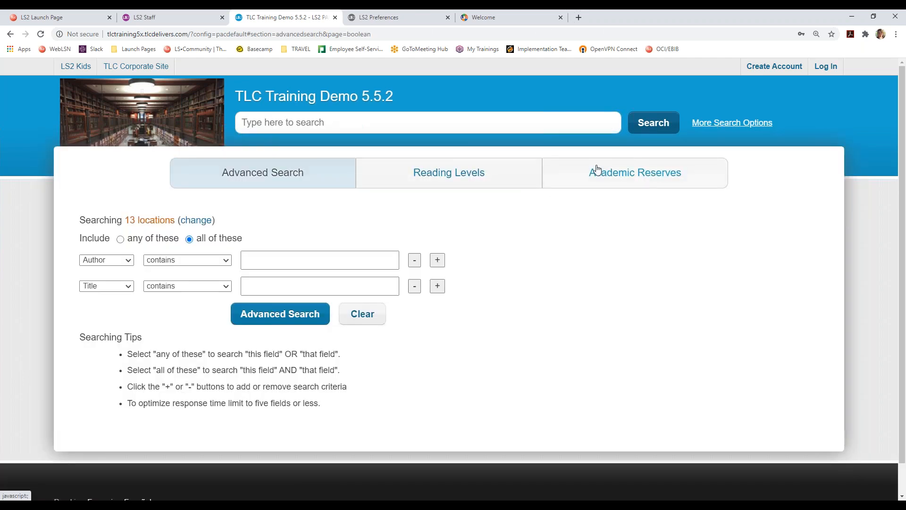
pyautogui.click(676, 173)
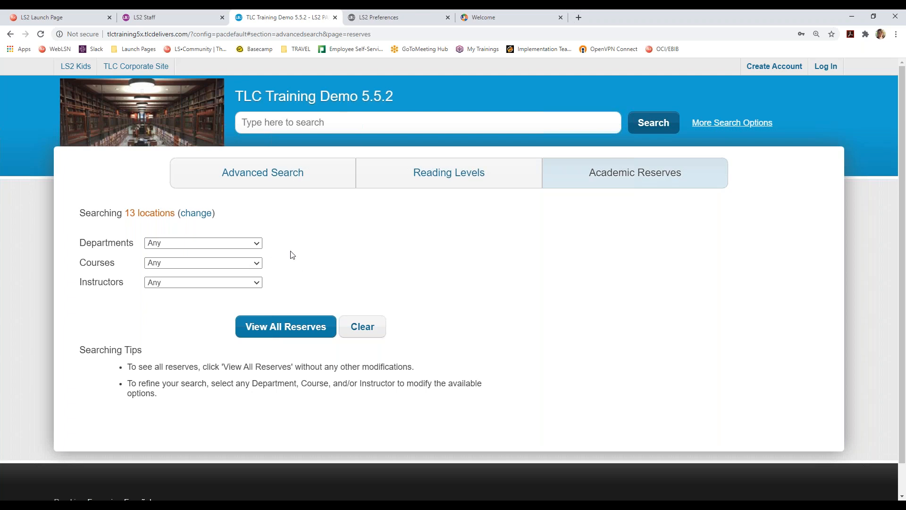
pyautogui.scroll(-1, 364, 258)
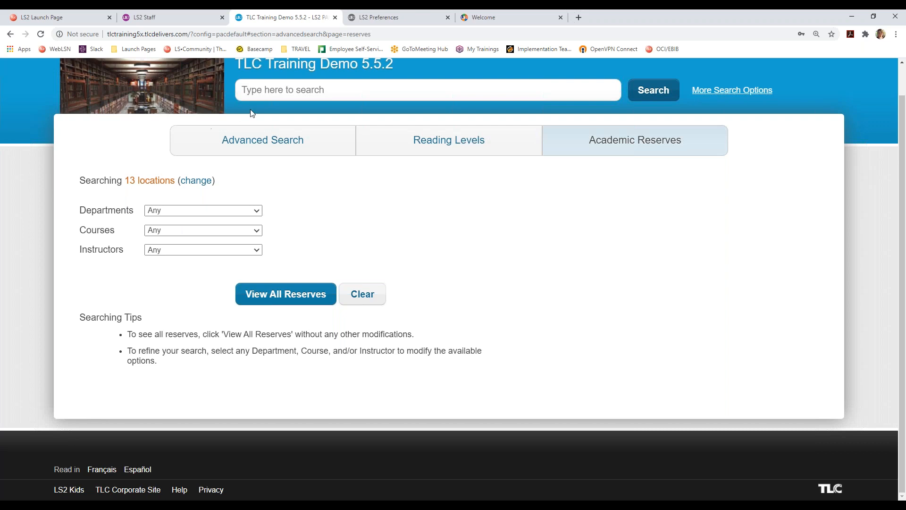
# - Leave Departments, Courses and Instructors at Any and list every item on reserve
pyautogui.click(249, 210)
pyautogui.click(248, 210)
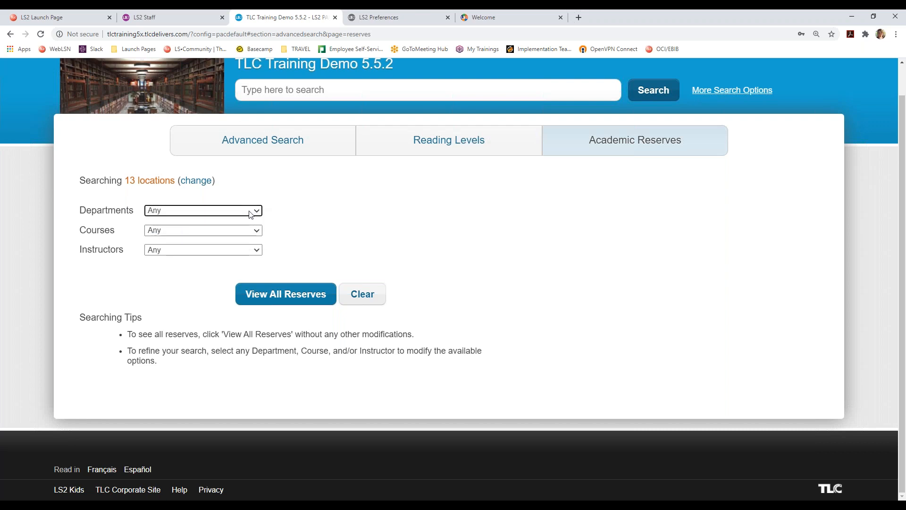
pyautogui.click(253, 231)
pyautogui.click(255, 250)
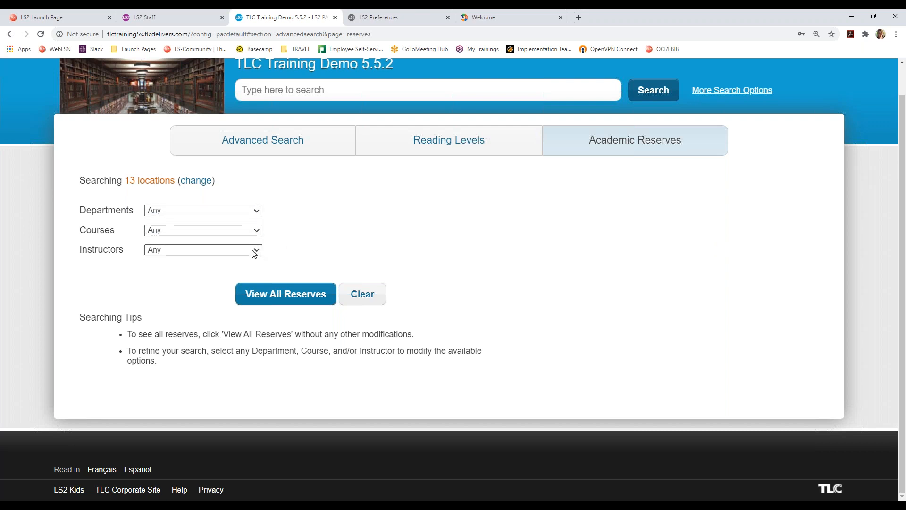
pyautogui.click(255, 251)
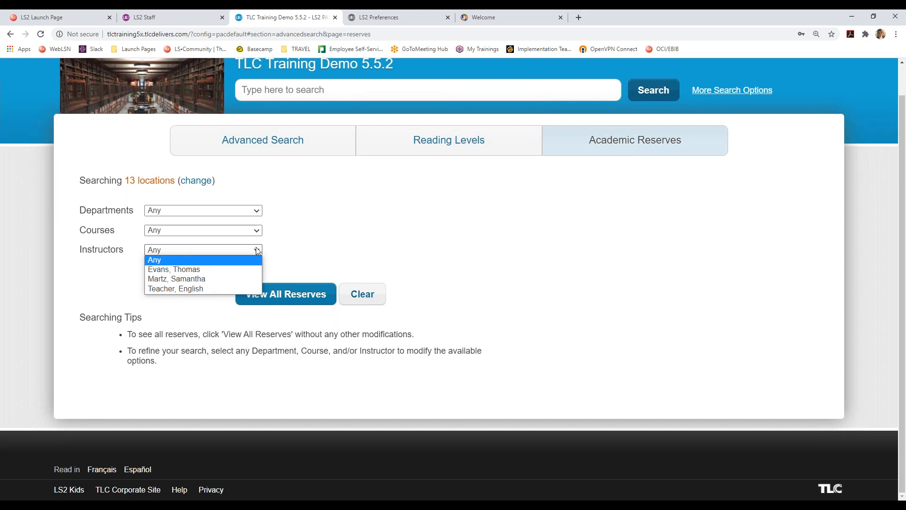
pyautogui.click(295, 239)
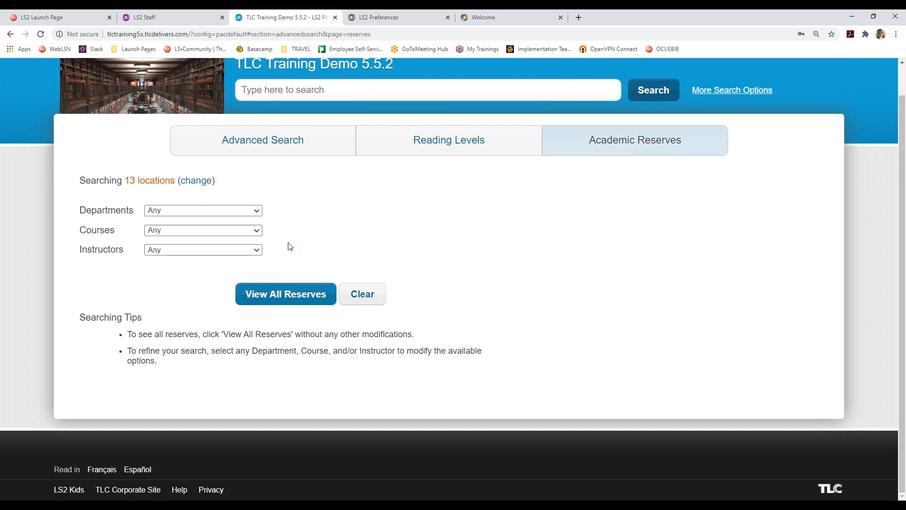
pyautogui.click(304, 303)
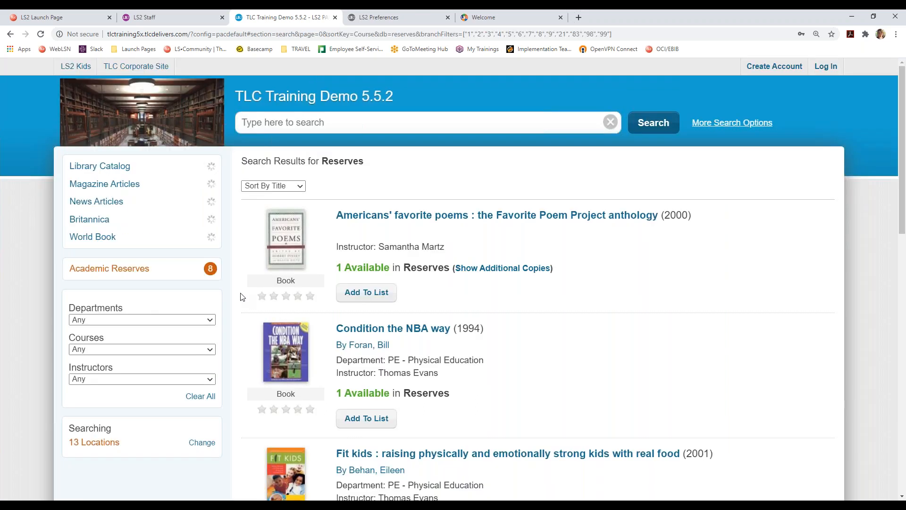
# - Scroll the reserves list and highlight Writing magic's department, course and instructor lines
pyautogui.scroll(-1, 243, 297)
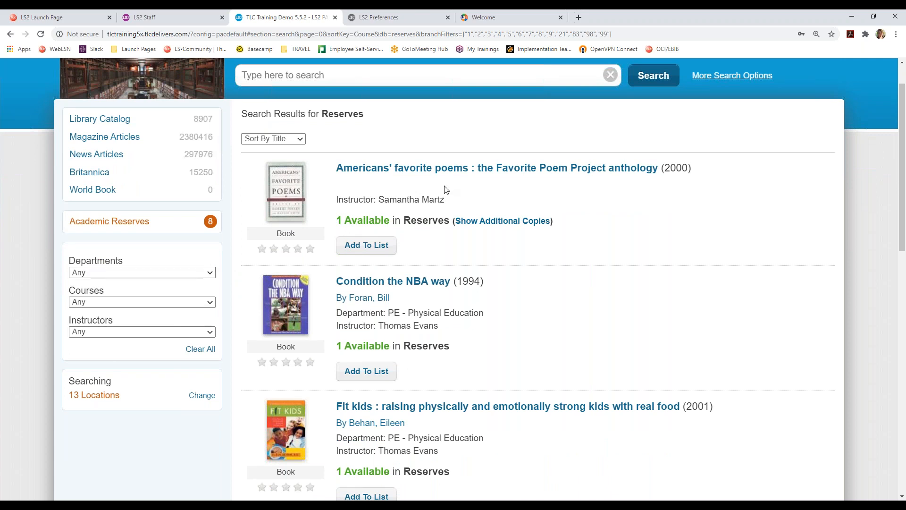
pyautogui.scroll(-1, 514, 208)
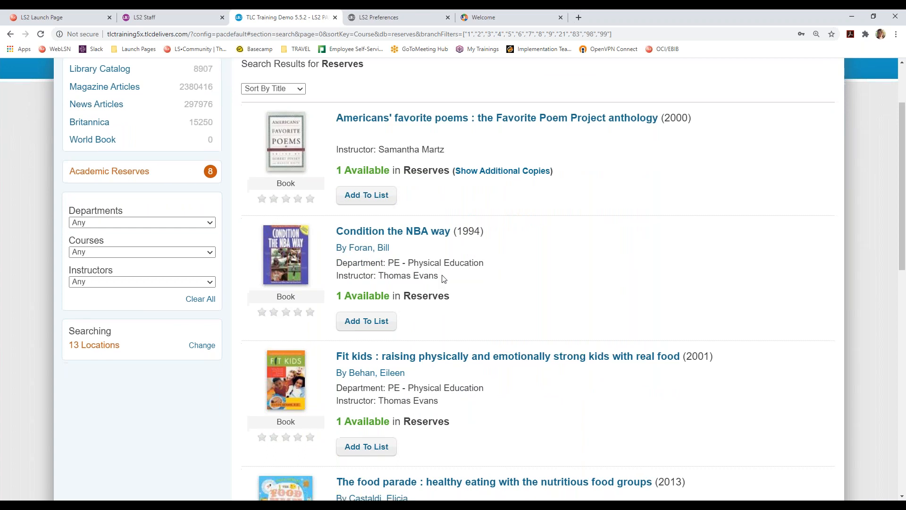
pyautogui.scroll(-4, 443, 279)
pyautogui.scroll(-7, 443, 278)
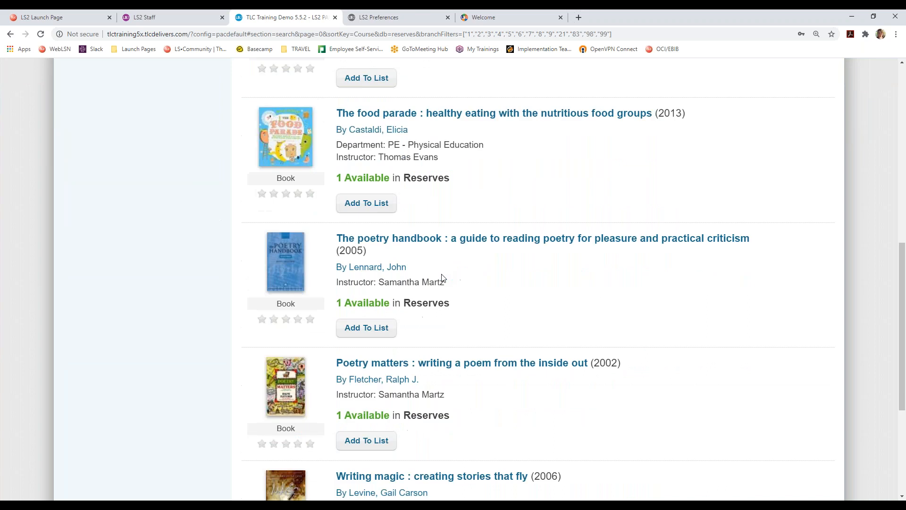
pyautogui.moveTo(336, 312); pyautogui.dragTo(452, 339)
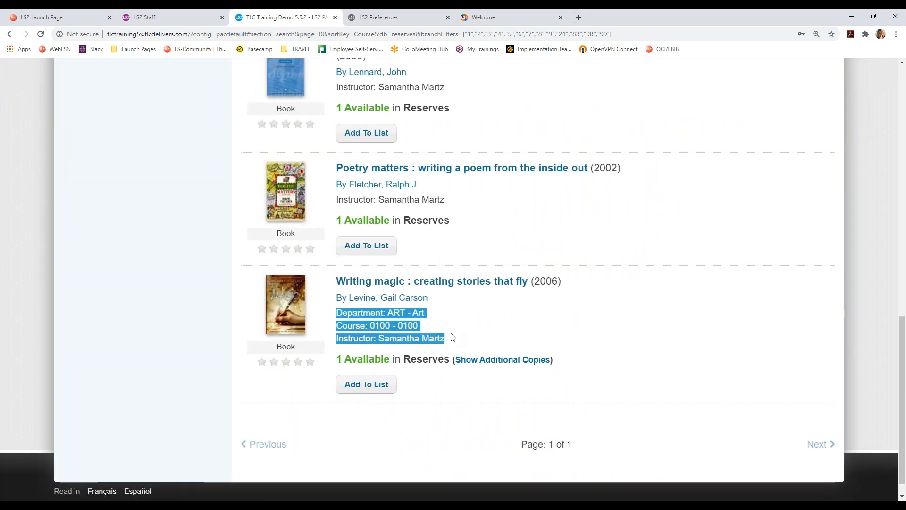
pyautogui.click(449, 341)
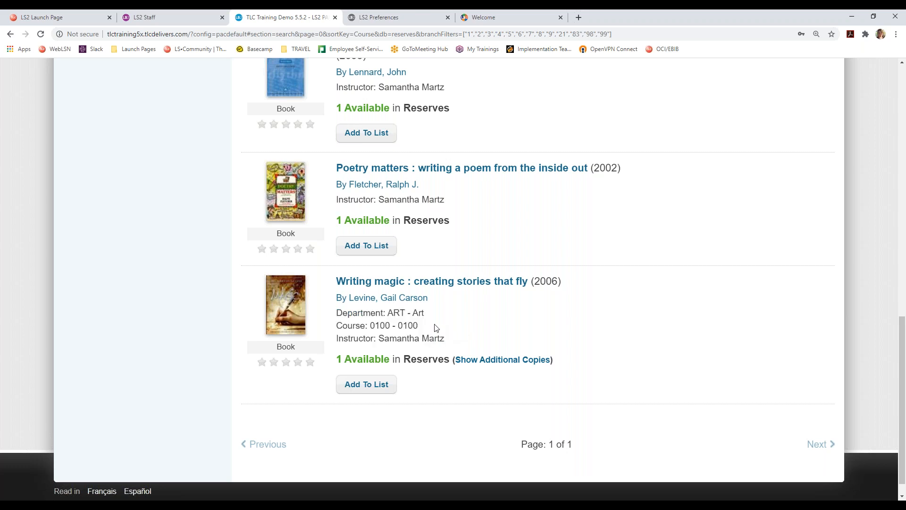
# - View the full Writing magic record, then return to the reserves results
pyautogui.click(420, 283)
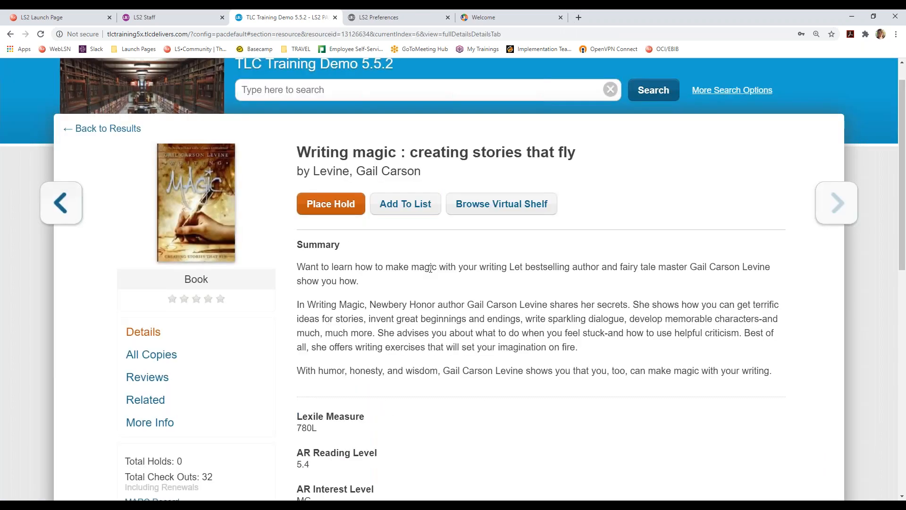
pyautogui.scroll(-4, 430, 268)
pyautogui.scroll(-2, 453, 277)
pyautogui.scroll(2, 453, 276)
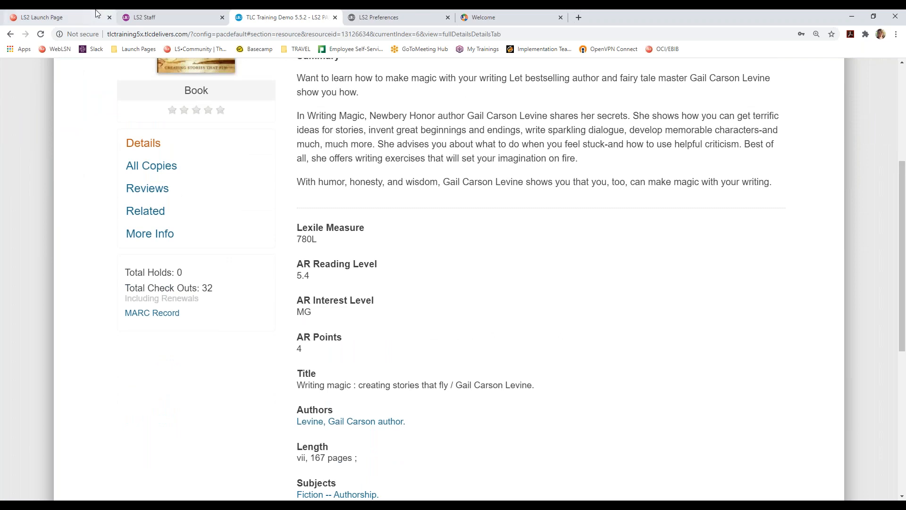
pyautogui.click(11, 34)
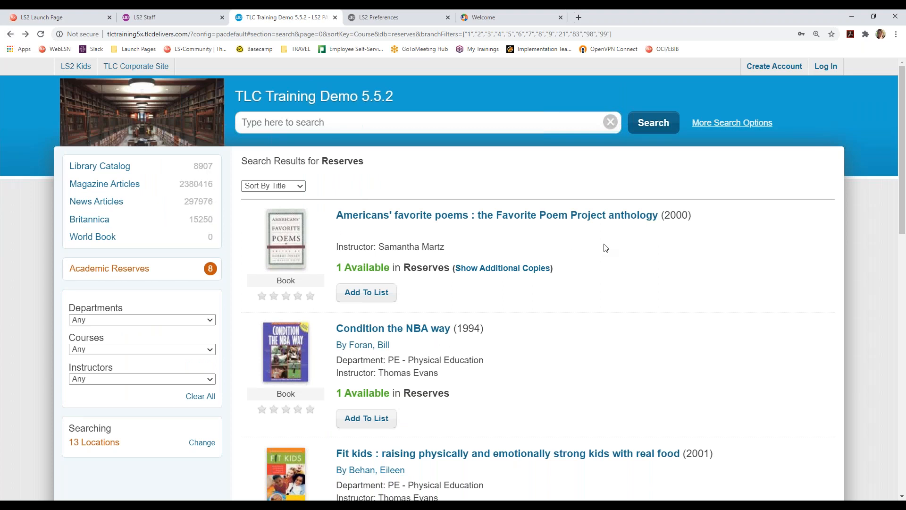
pyautogui.scroll(-1, 606, 248)
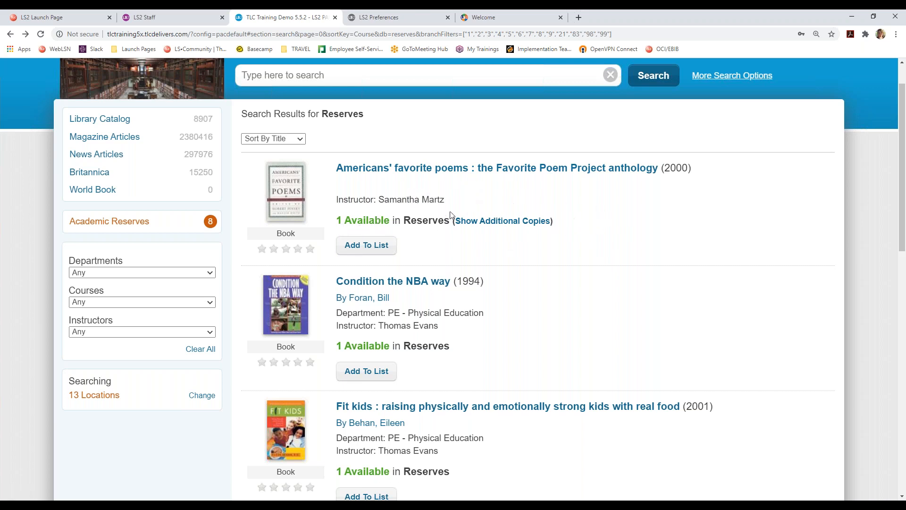
pyautogui.click(502, 228)
pyautogui.scroll(-1, 514, 259)
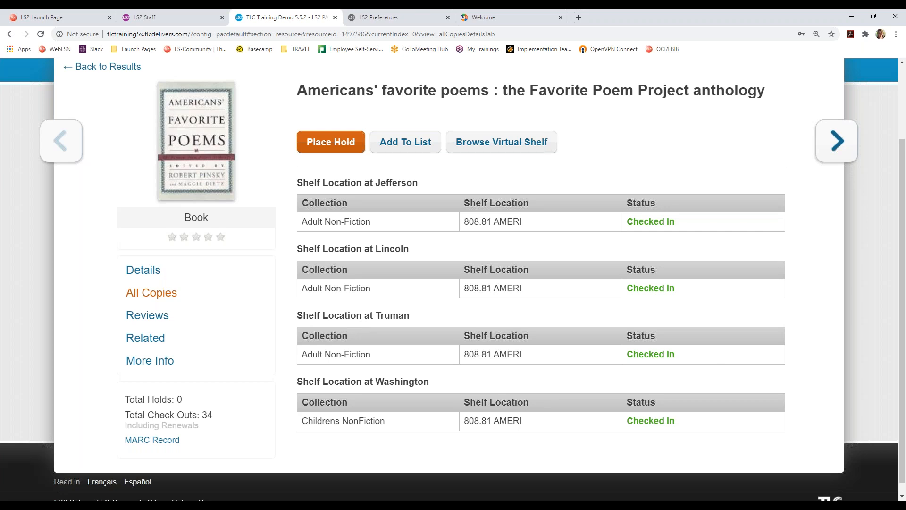
pyautogui.scroll(2, 414, 170)
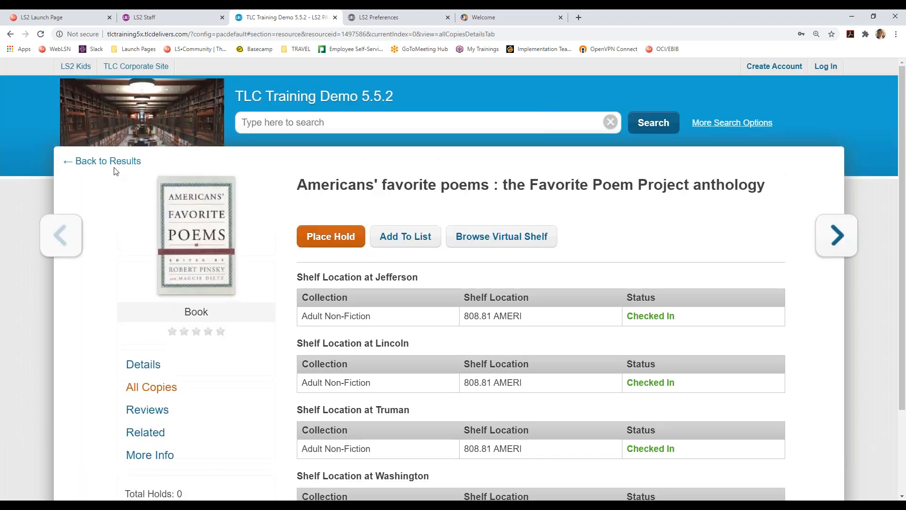
pyautogui.click(114, 161)
pyautogui.scroll(-1, 384, 313)
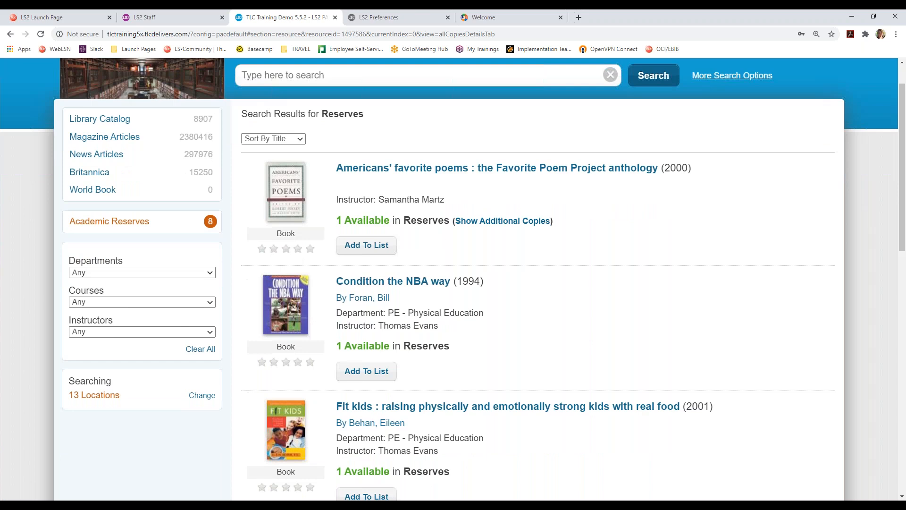
pyautogui.click(495, 20)
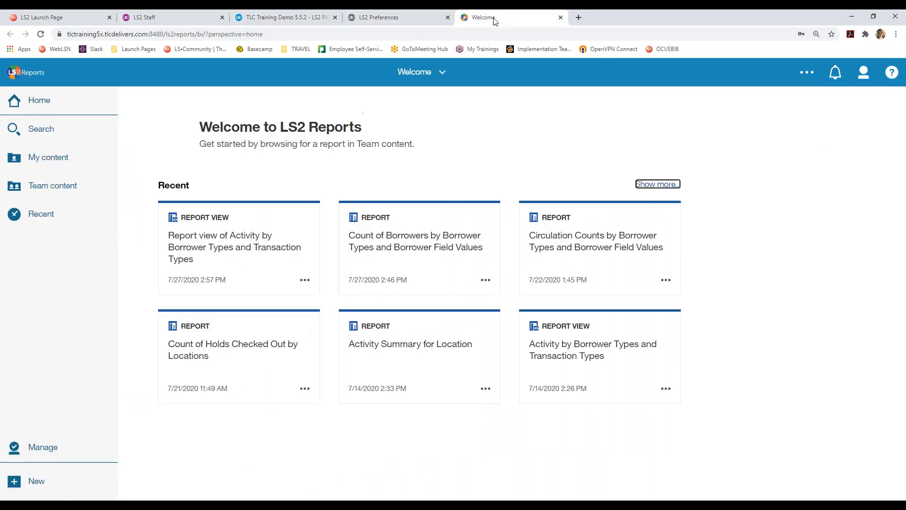
# - Search LS2 Reports for 'Academic Reserves', widen the panel to read all four titles, then return to LS2 Staff
pyautogui.click(35, 136)
pyautogui.write('A')
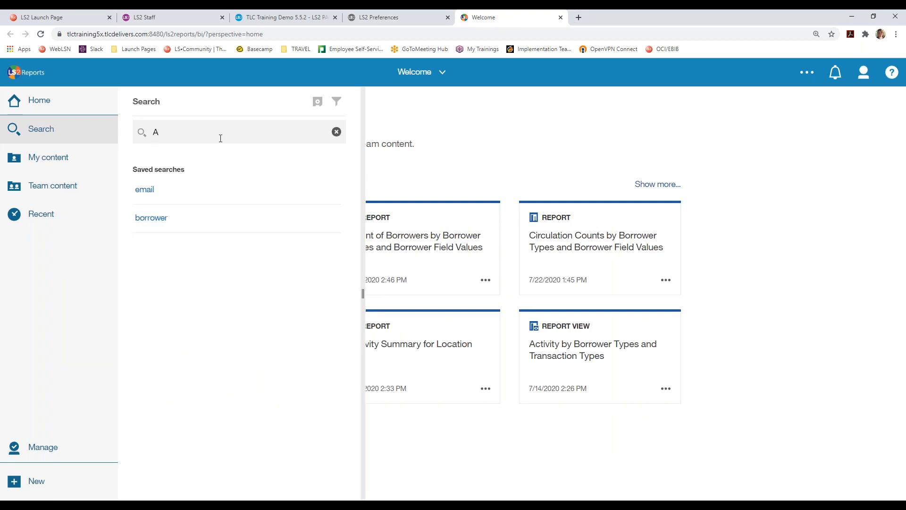
pyautogui.write('cademic Reserves')
pyautogui.press('Return')
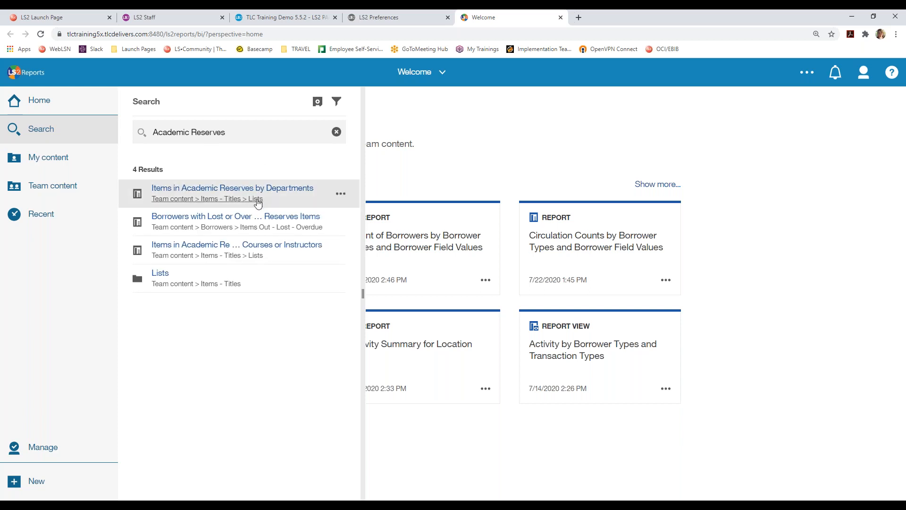
pyautogui.moveTo(362, 208); pyautogui.dragTo(513, 206)
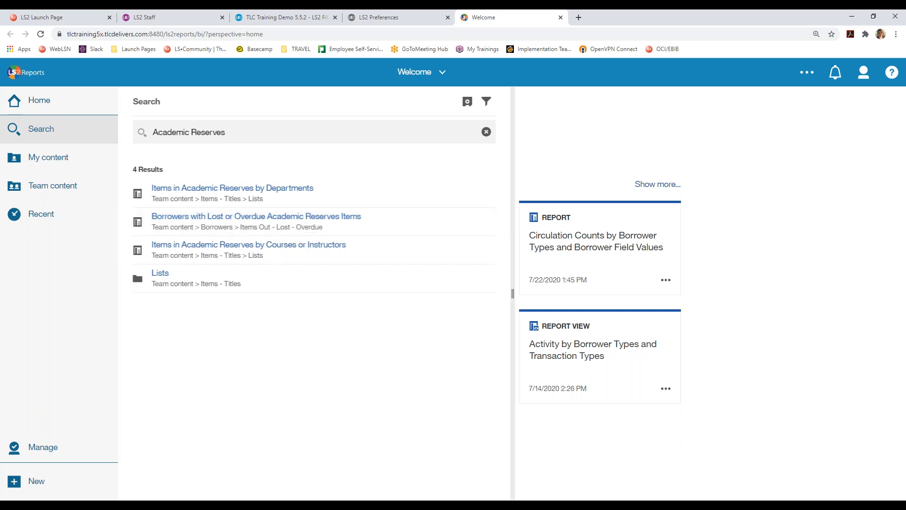
pyautogui.click(192, 20)
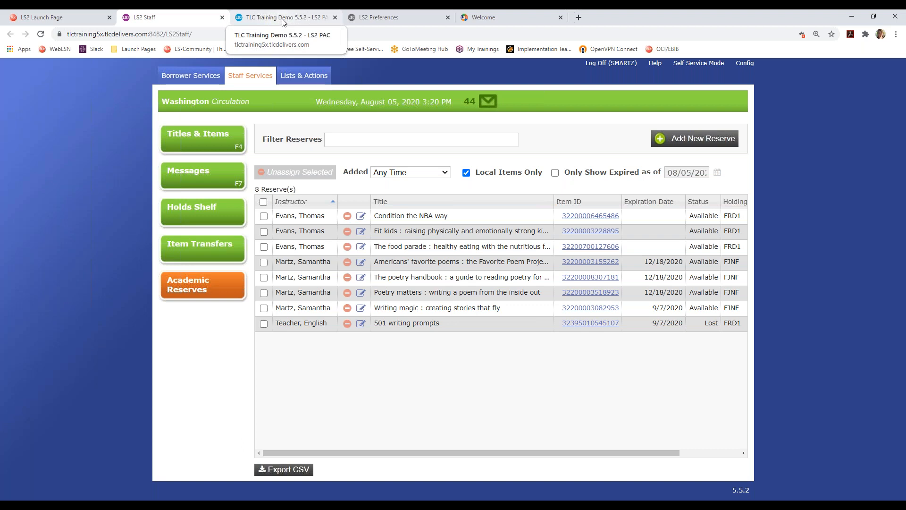
# - Go back from the reserves results to the TLC Training Demo catalog home page
pyautogui.click(283, 19)
pyautogui.scroll(1, 45, 83)
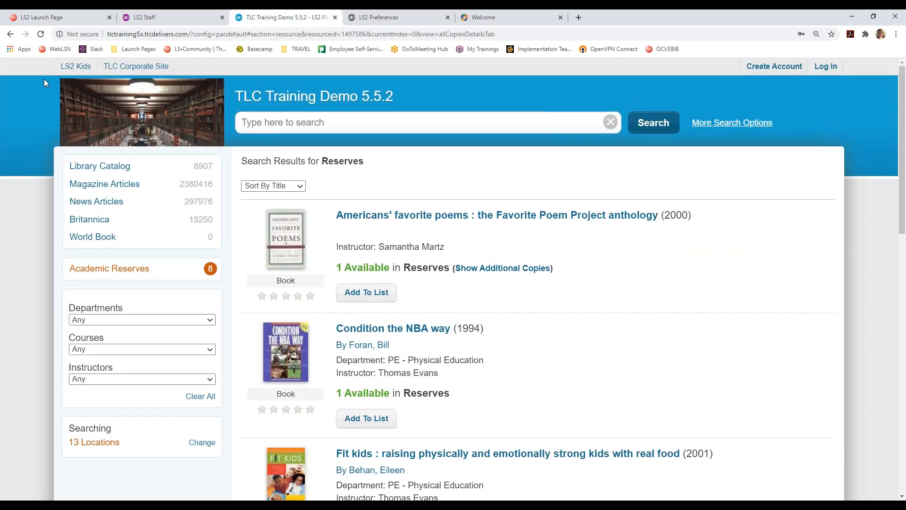
pyautogui.click(314, 98)
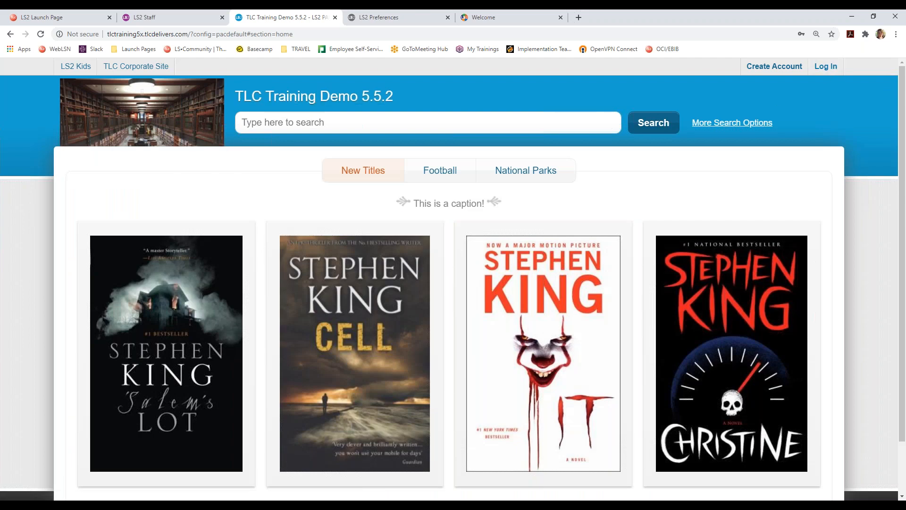
# - Log in with the patron's library card number and PIN
pyautogui.click(825, 66)
pyautogui.doubleClick(352, 230)
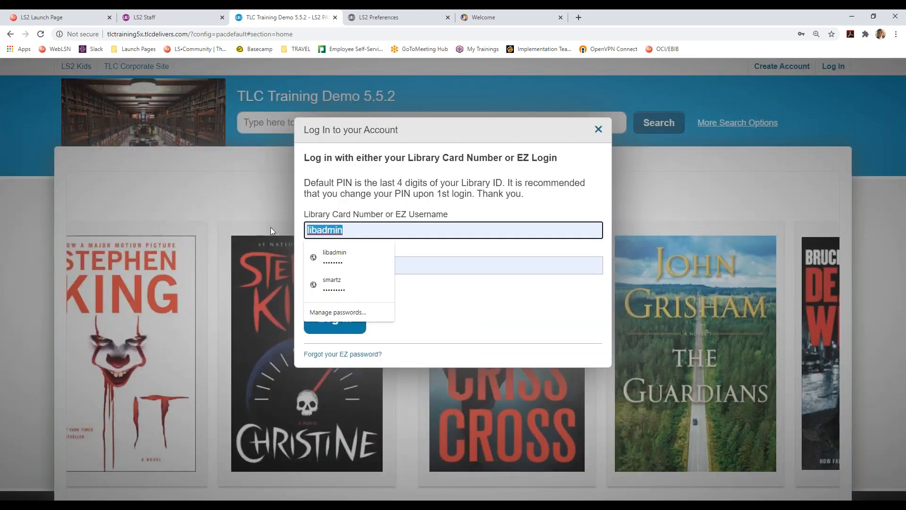
pyautogui.press('Tab')
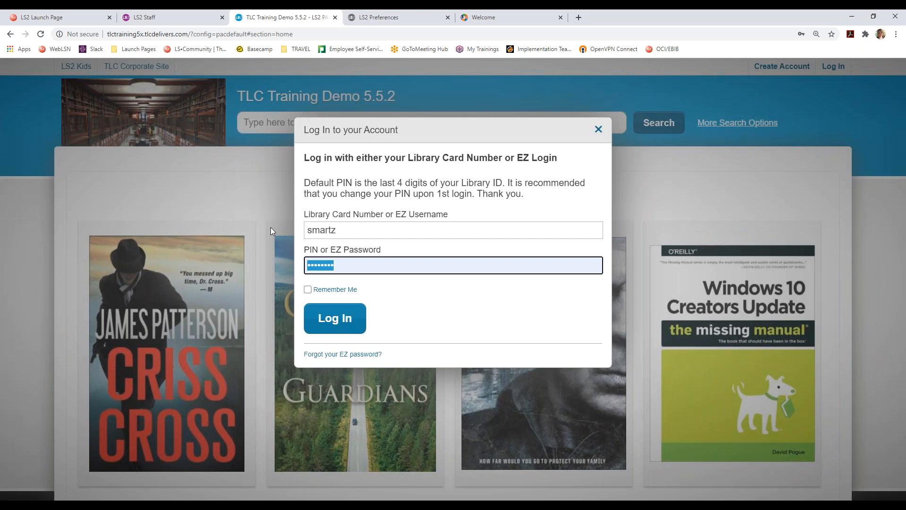
pyautogui.hotkey('shift', 'Tab')
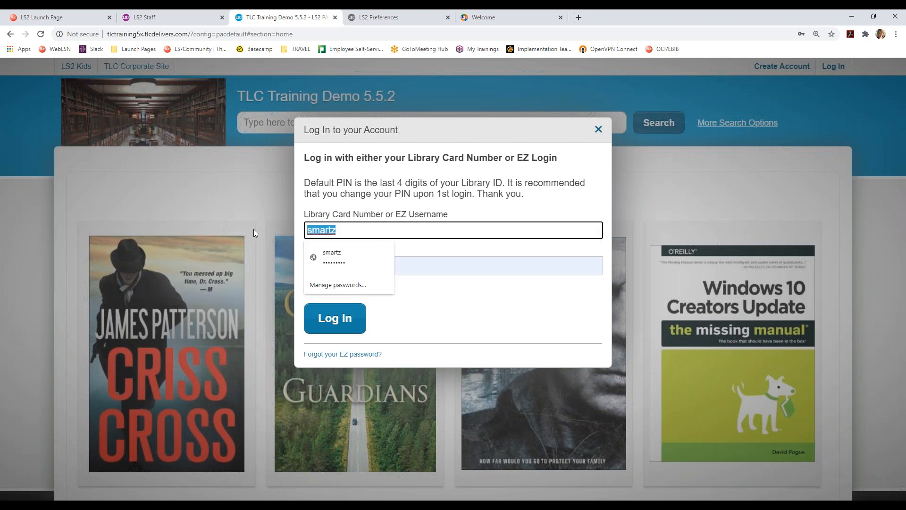
pyautogui.write('2291032')
pyautogui.press('Tab')
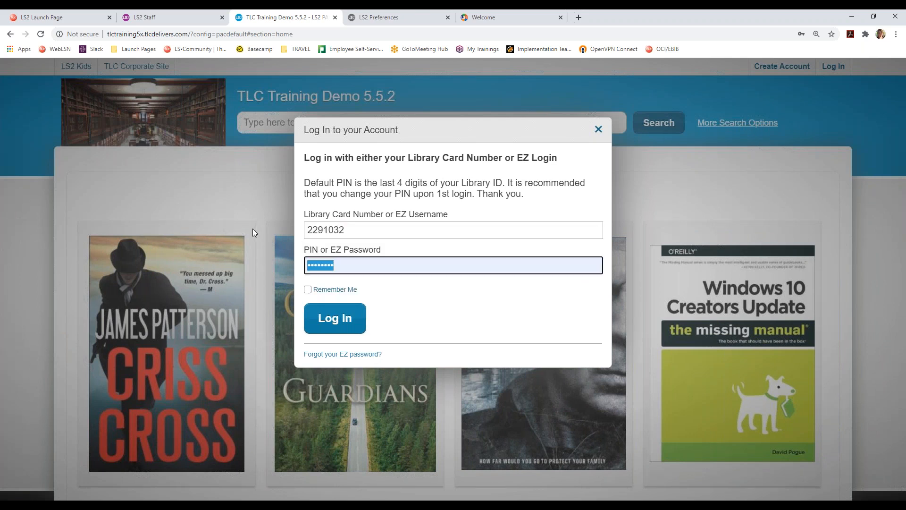
pyautogui.write('1032')
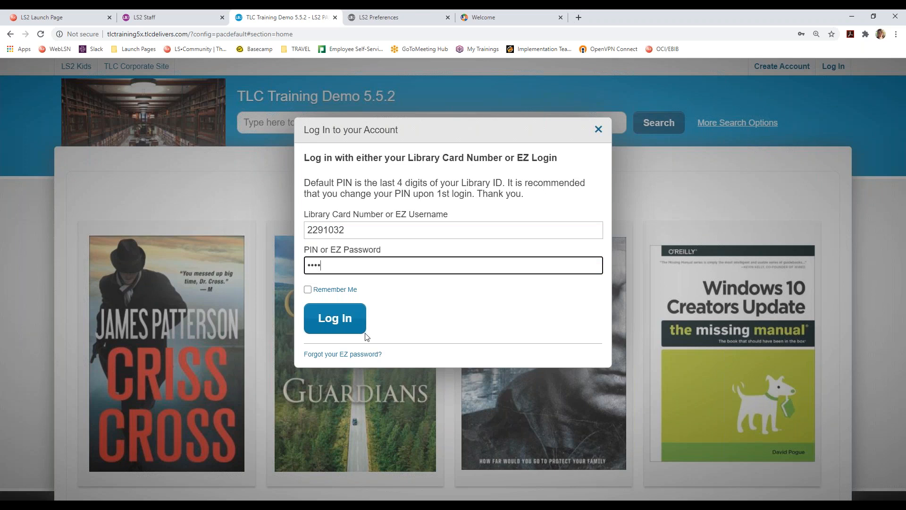
pyautogui.click(343, 317)
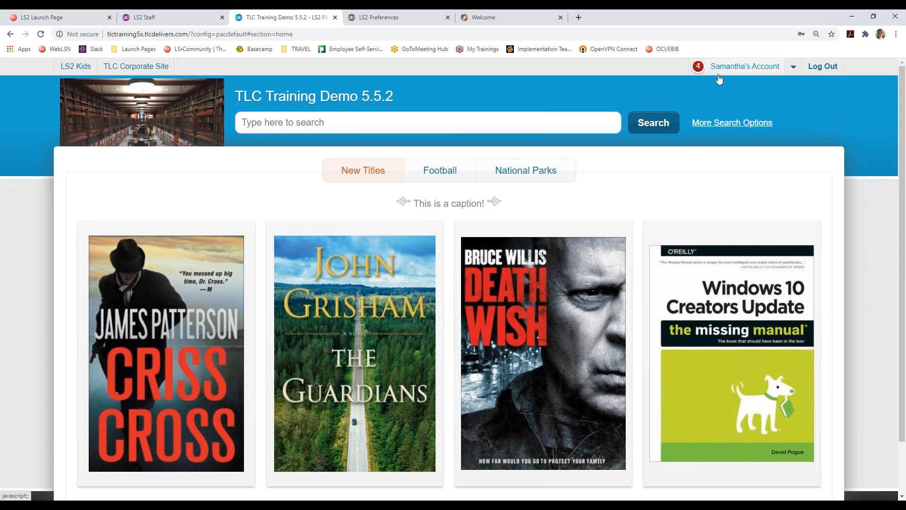
# - Search the catalog for 'polar bears' and filter the results to the Book format
pyautogui.click(415, 115)
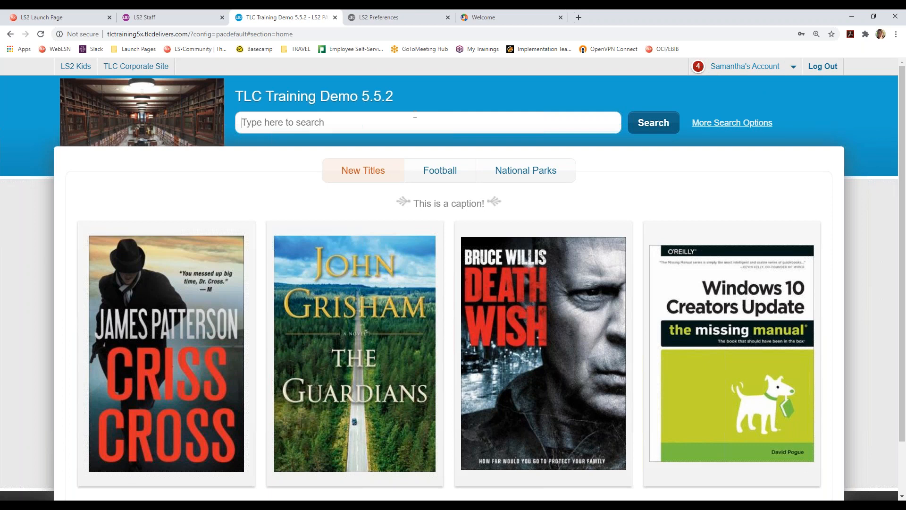
pyautogui.write('polar')
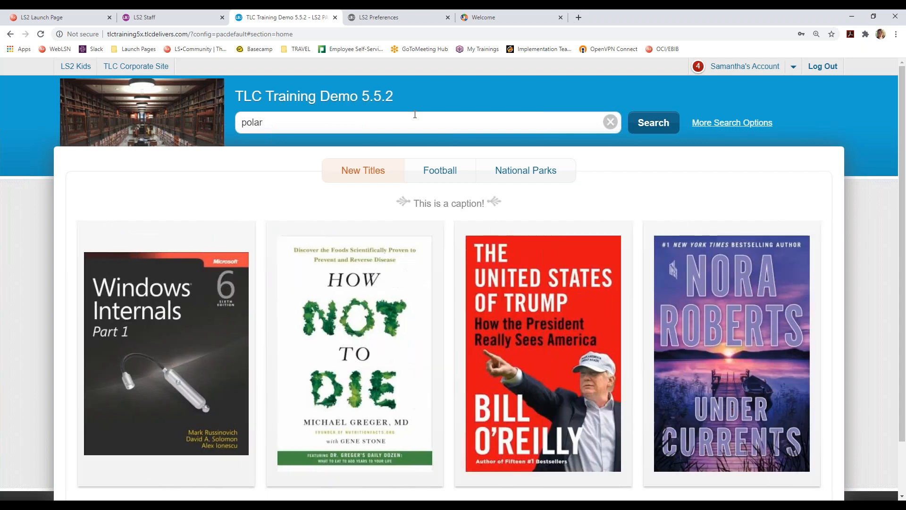
pyautogui.write(' bears')
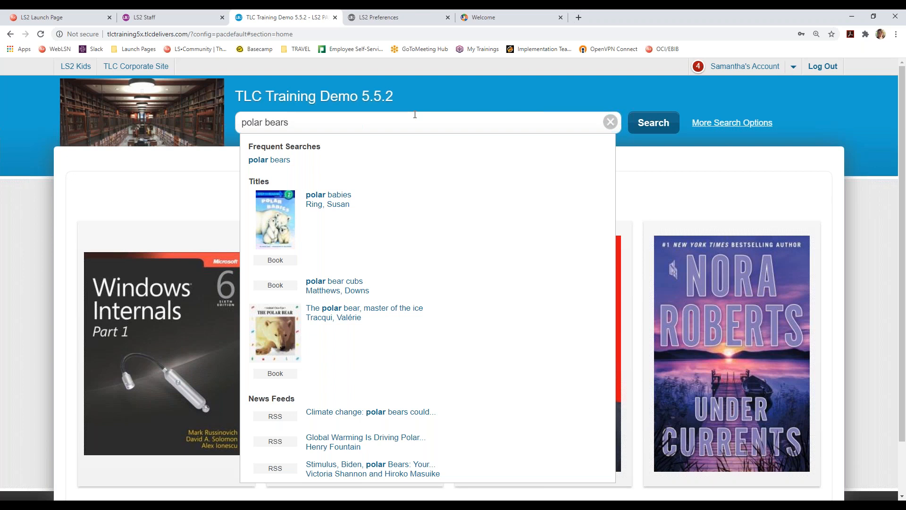
pyautogui.press('Return')
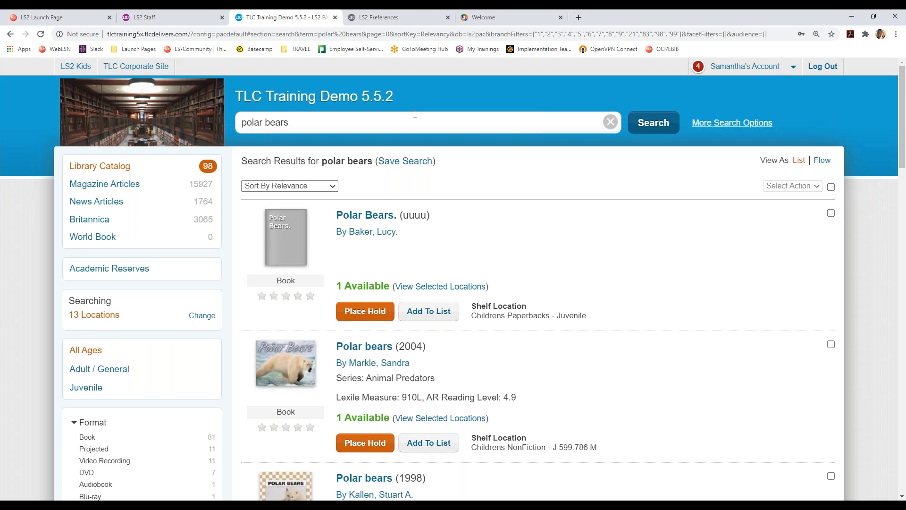
pyautogui.scroll(-5, 134, 338)
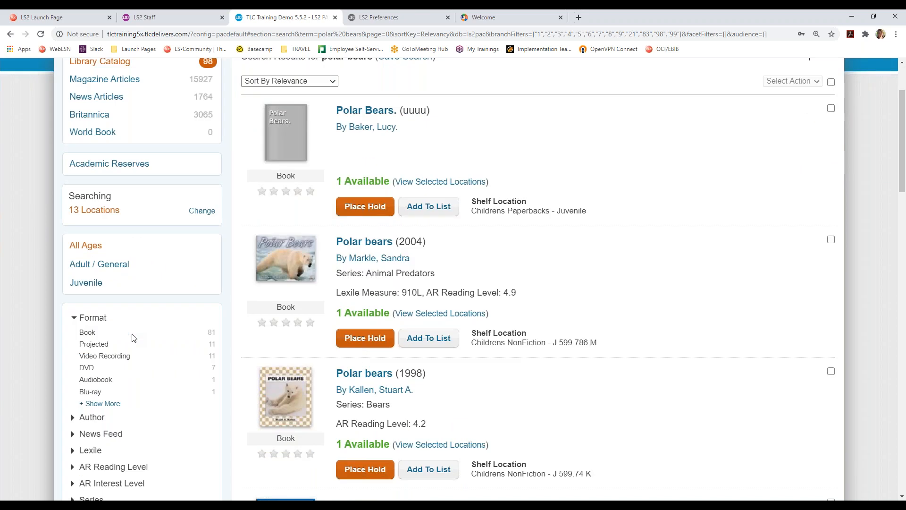
pyautogui.scroll(-1, 150, 410)
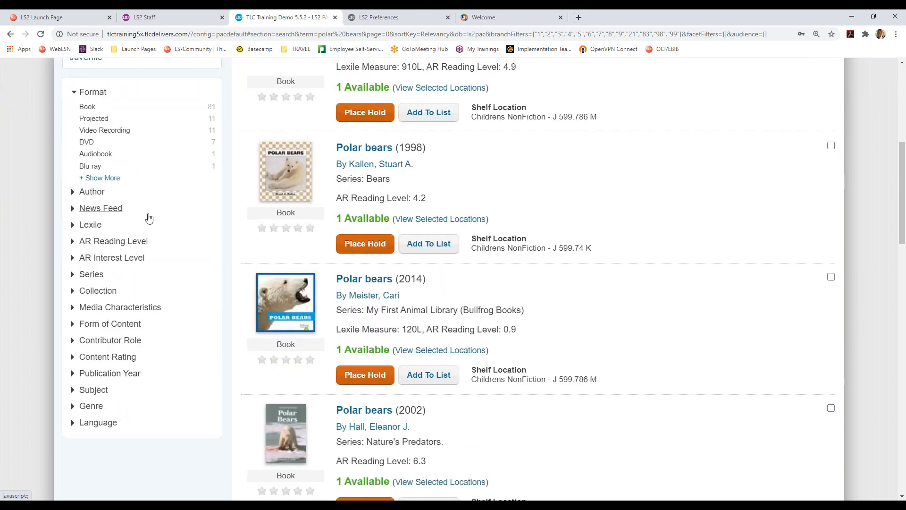
pyautogui.scroll(1, 146, 257)
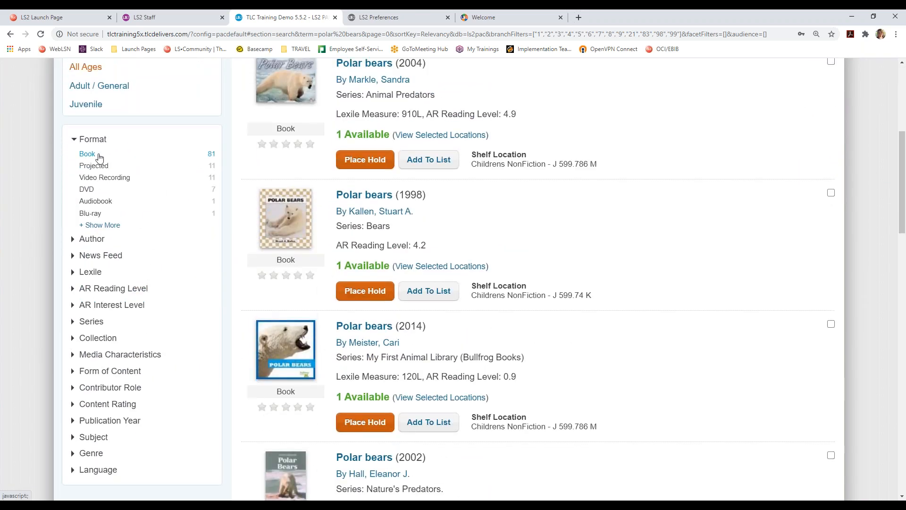
pyautogui.click(97, 154)
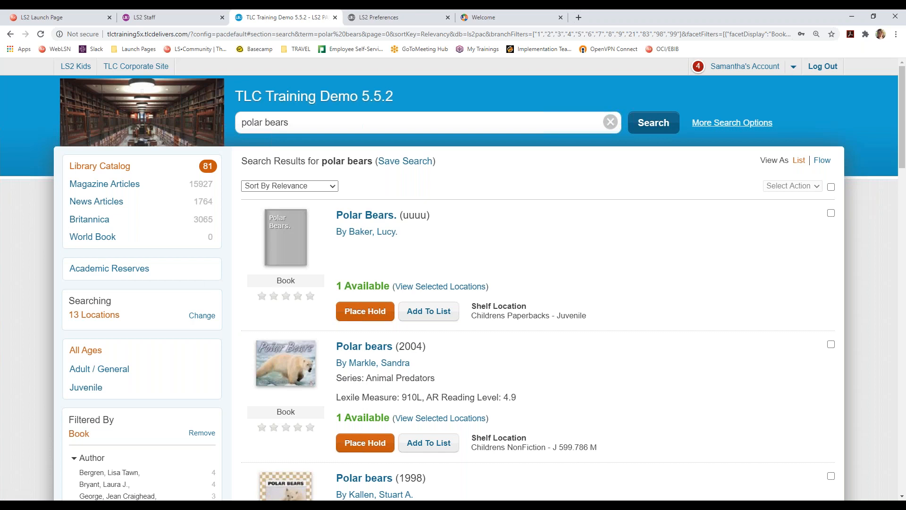
# - Save the first Polar Bears result to a new personal list named 'polar bears'
pyautogui.scroll(-2, 430, 231)
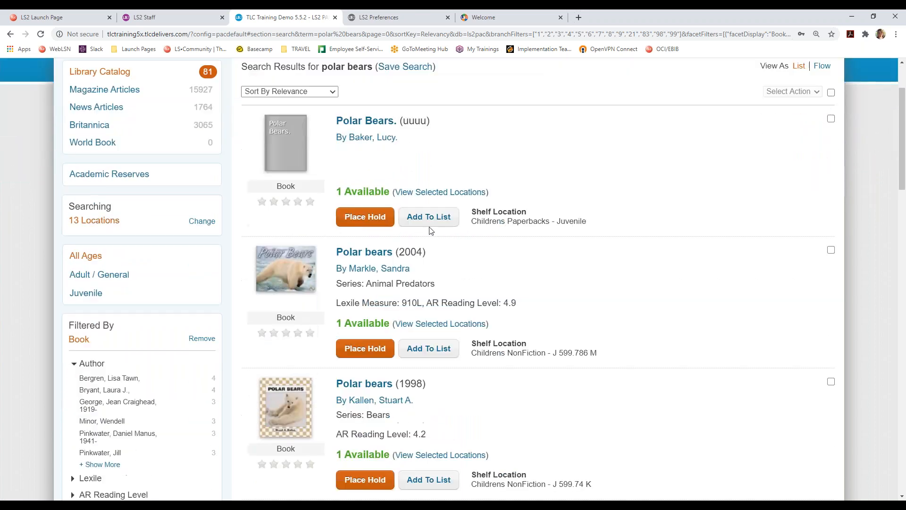
pyautogui.click(431, 353)
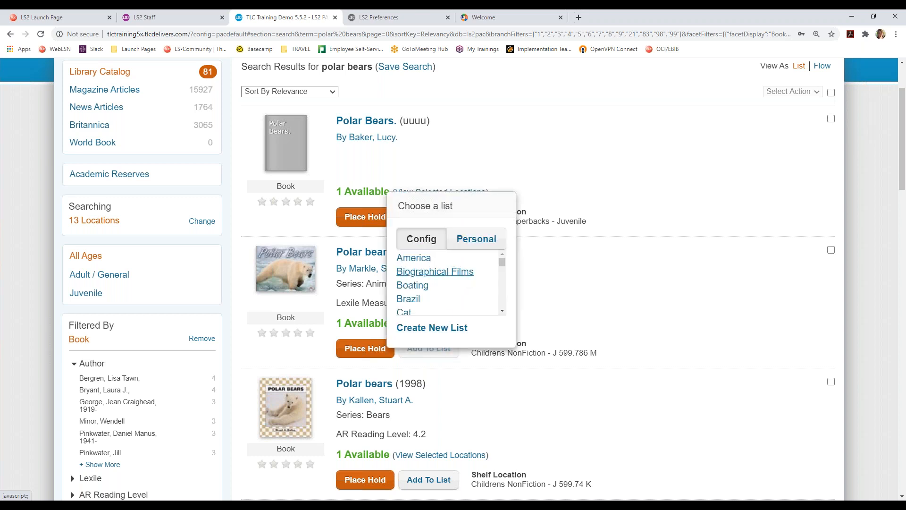
pyautogui.click(476, 238)
pyautogui.moveTo(503, 271); pyautogui.dragTo(502, 291)
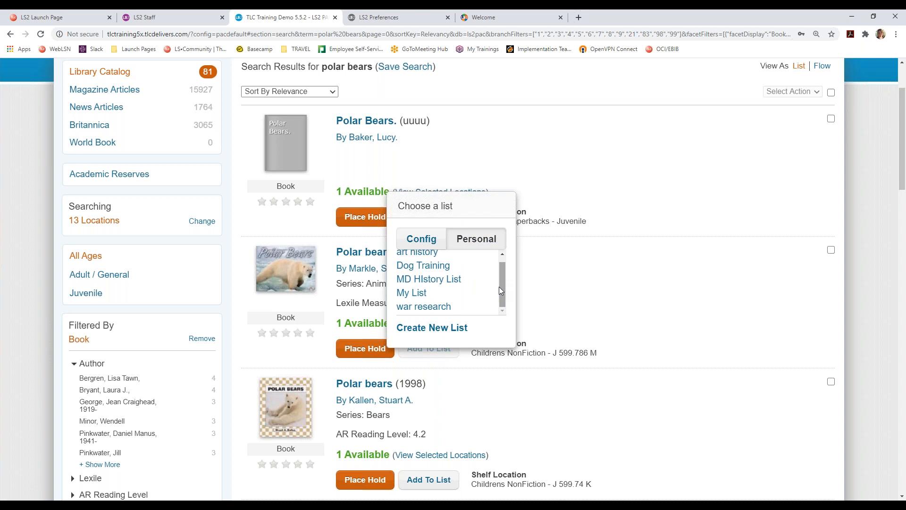
pyautogui.click(451, 336)
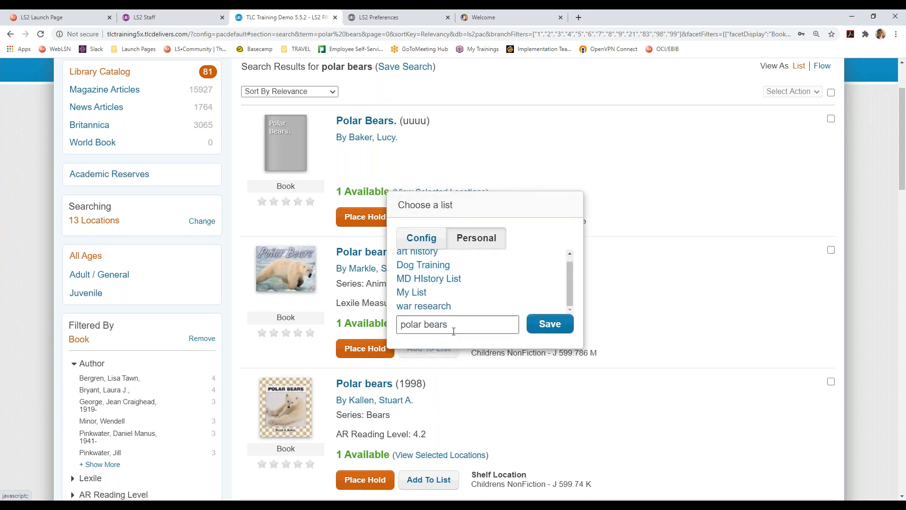
pyautogui.click(542, 330)
# - Add Polar bears (1998) and Polar bears (2014) to the 'polar bears' list
pyautogui.scroll(-2, 498, 314)
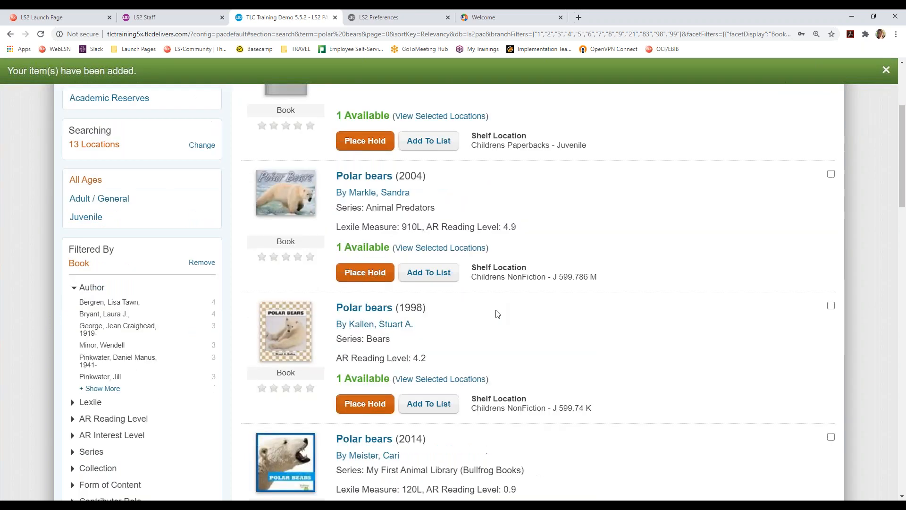
pyautogui.scroll(-1, 498, 314)
pyautogui.click(429, 338)
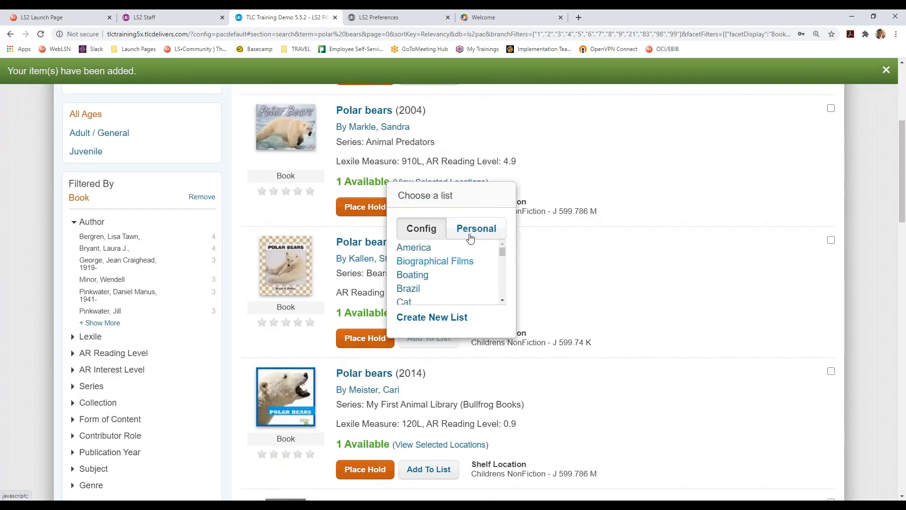
pyautogui.click(471, 238)
pyautogui.scroll(-1, 443, 287)
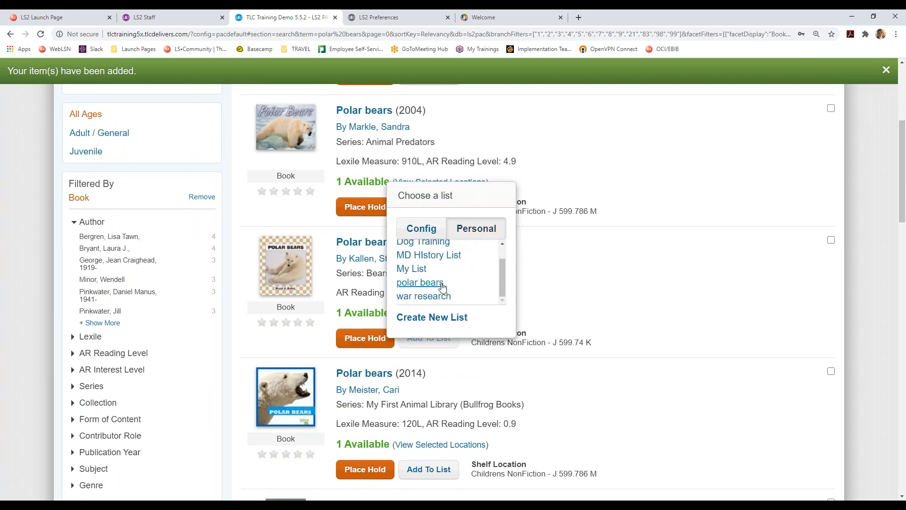
pyautogui.click(442, 284)
pyautogui.scroll(-2, 441, 376)
pyautogui.click(440, 377)
pyautogui.click(475, 265)
pyautogui.scroll(-1, 462, 307)
pyautogui.click(434, 321)
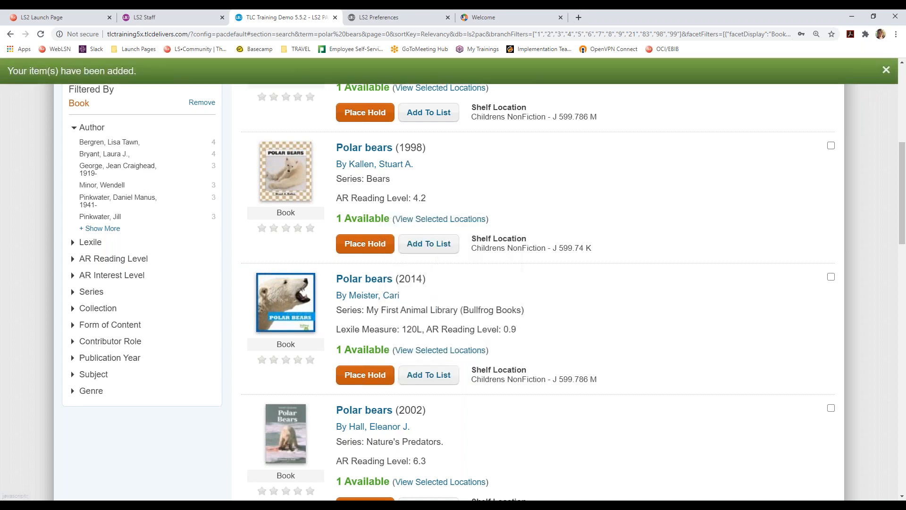
# - Add Hush little polar bear to the 'polar bears' list
pyautogui.scroll(-3, 440, 349)
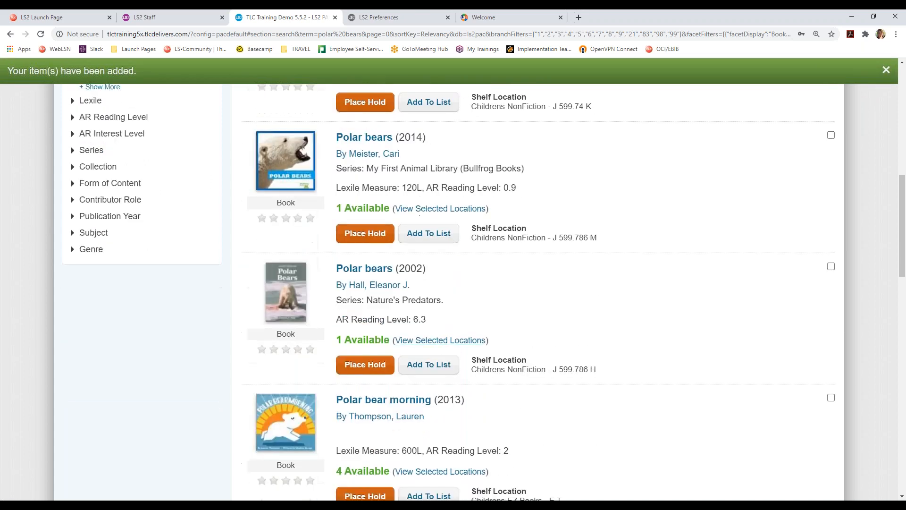
pyautogui.scroll(-6, 440, 349)
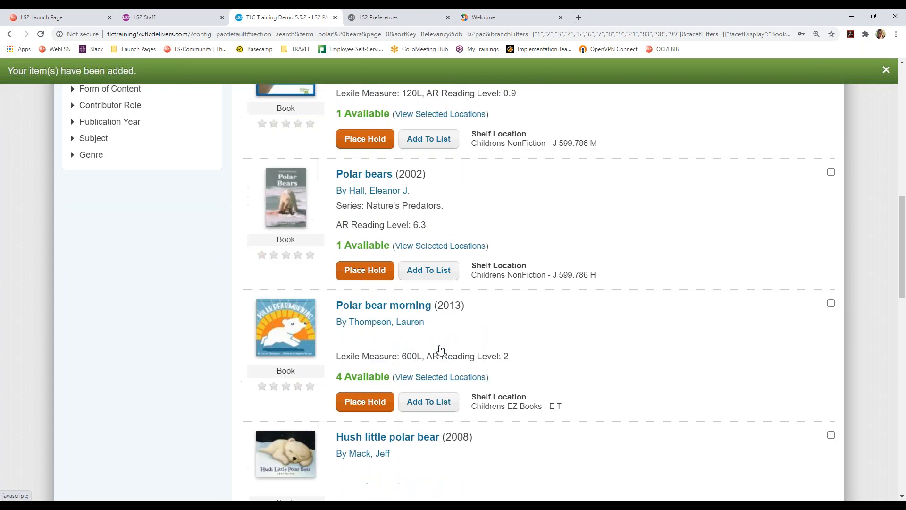
pyautogui.click(442, 347)
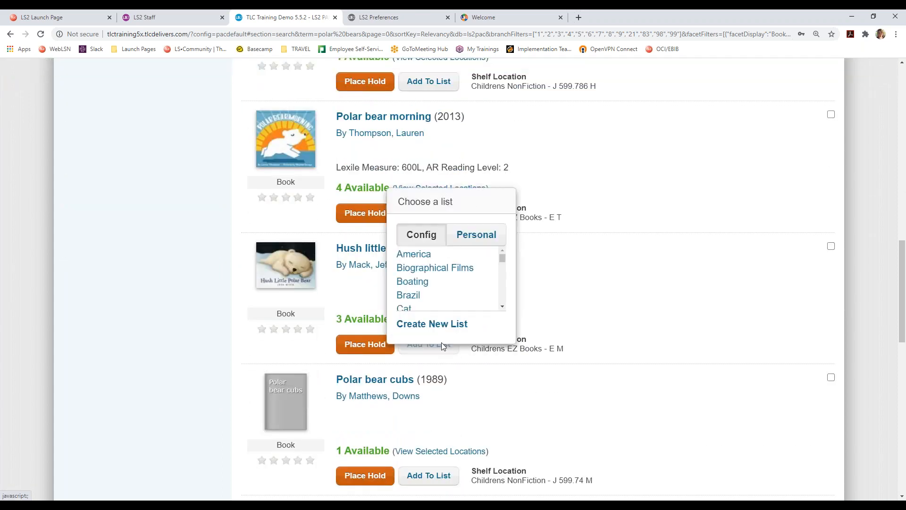
pyautogui.click(475, 236)
pyautogui.scroll(-1, 445, 287)
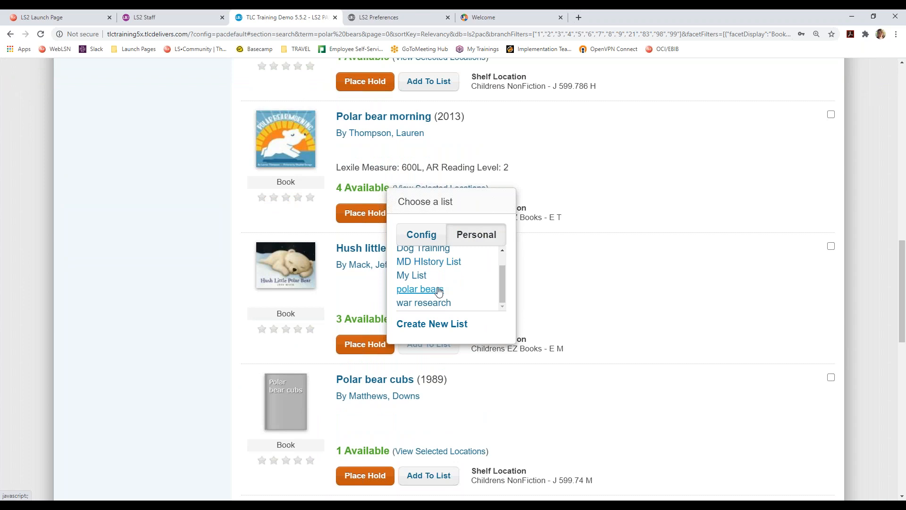
pyautogui.click(436, 290)
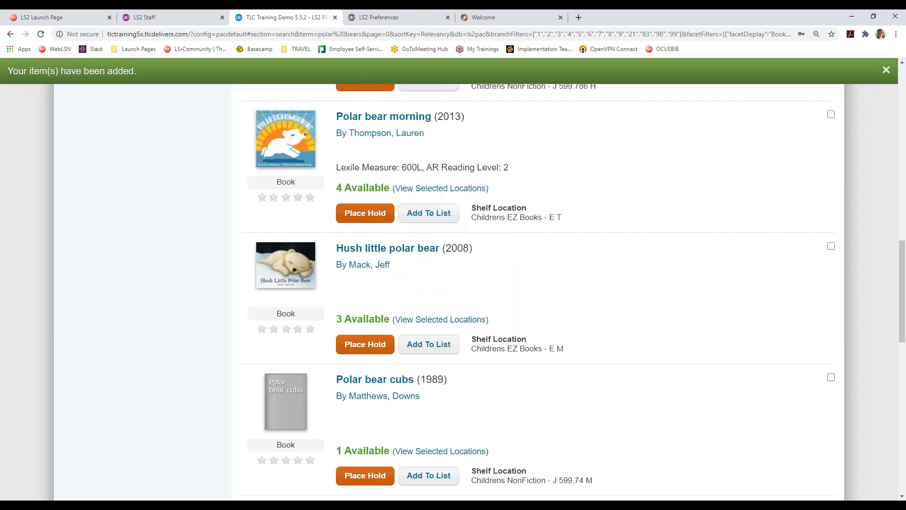
# - Dismiss the items-added message and go to the patron's account summary
pyautogui.scroll(15, 624, 284)
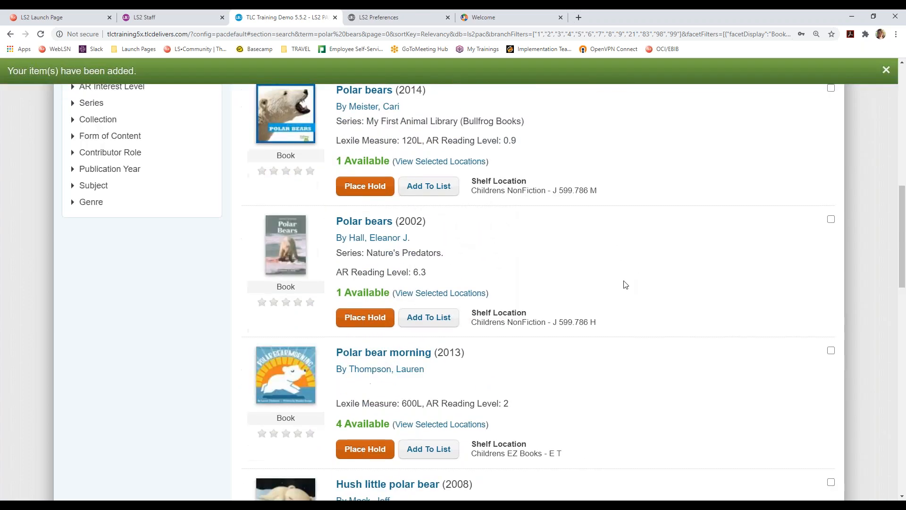
pyautogui.click(886, 70)
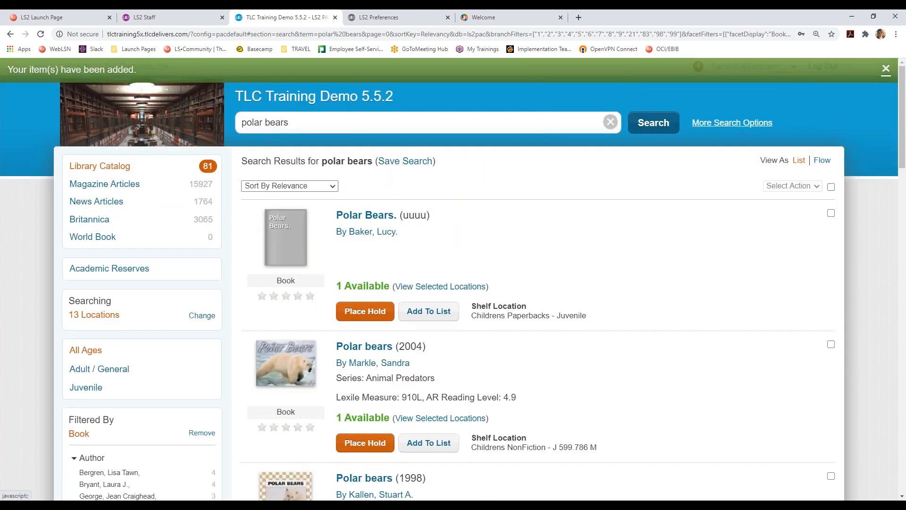
pyautogui.click(751, 69)
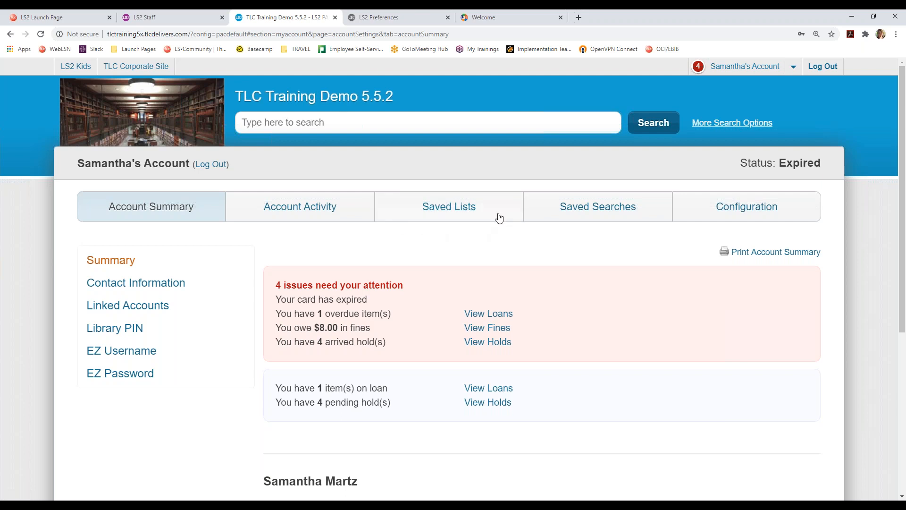
# - Open the 'polar bears' personal list under Saved Lists and scroll through its four books
pyautogui.click(468, 209)
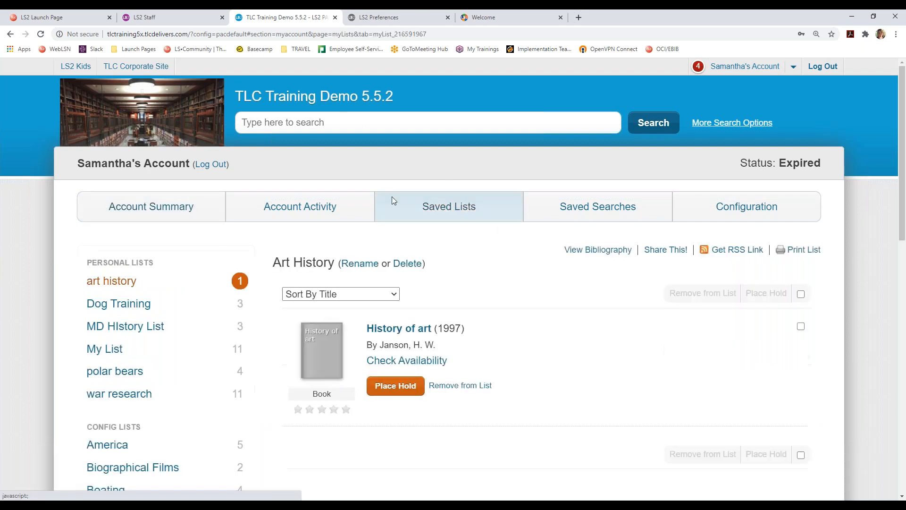
pyautogui.click(107, 375)
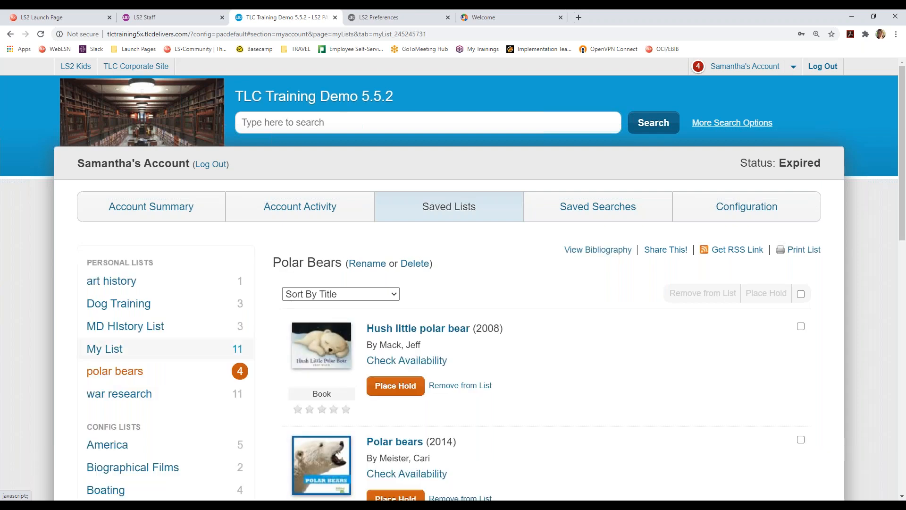
pyautogui.scroll(-2, 392, 300)
pyautogui.scroll(-5, 392, 300)
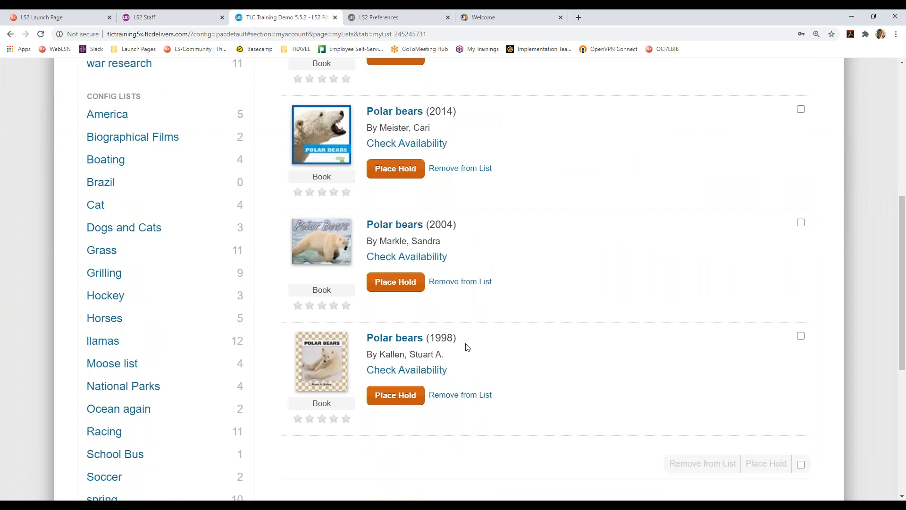
pyautogui.scroll(4, 465, 347)
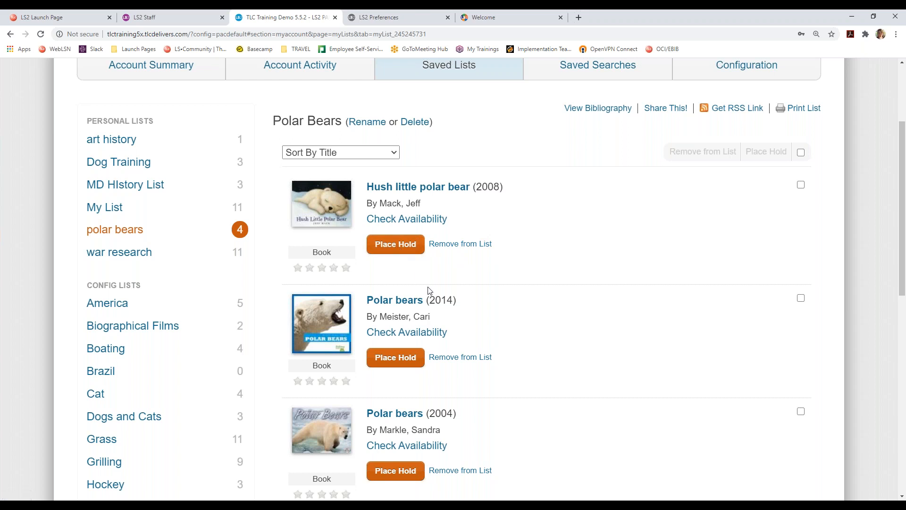
pyautogui.scroll(2, 430, 291)
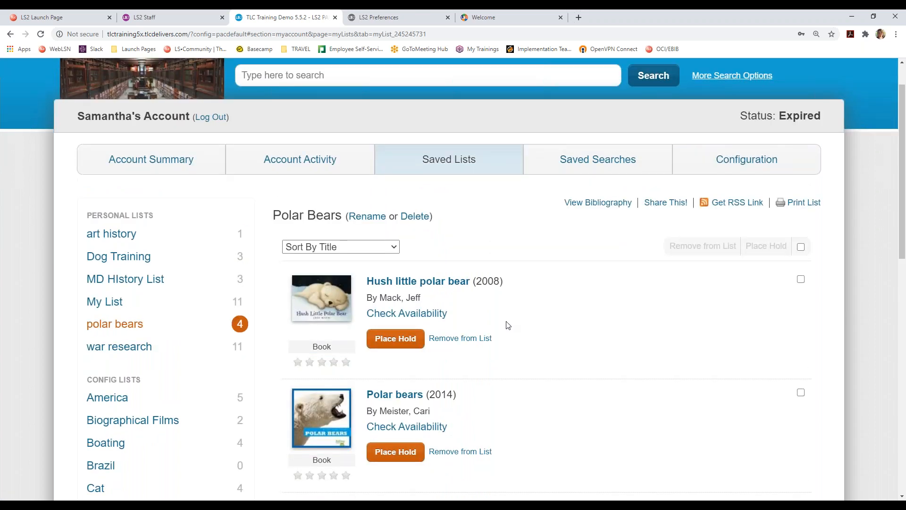
# - Start sharing the list and enter the recipient's e-mail address
pyautogui.click(663, 204)
pyautogui.scroll(1, 593, 251)
pyautogui.click(461, 150)
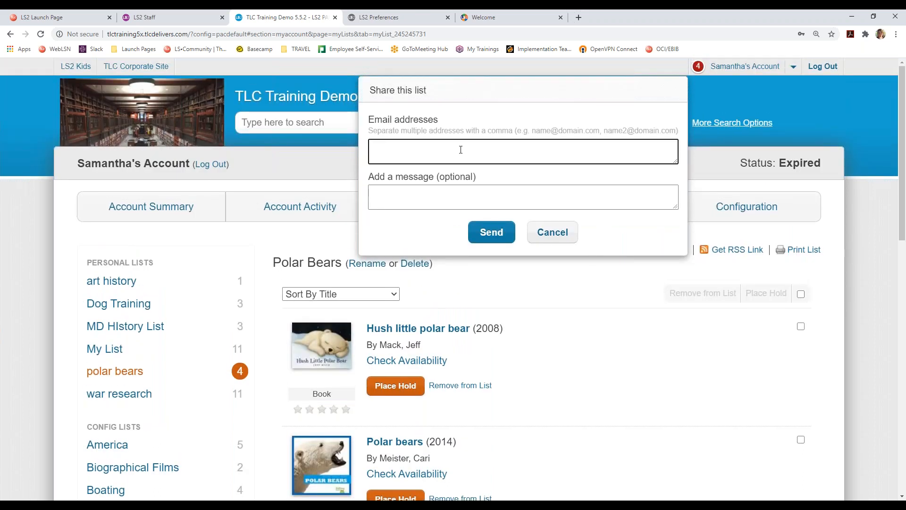
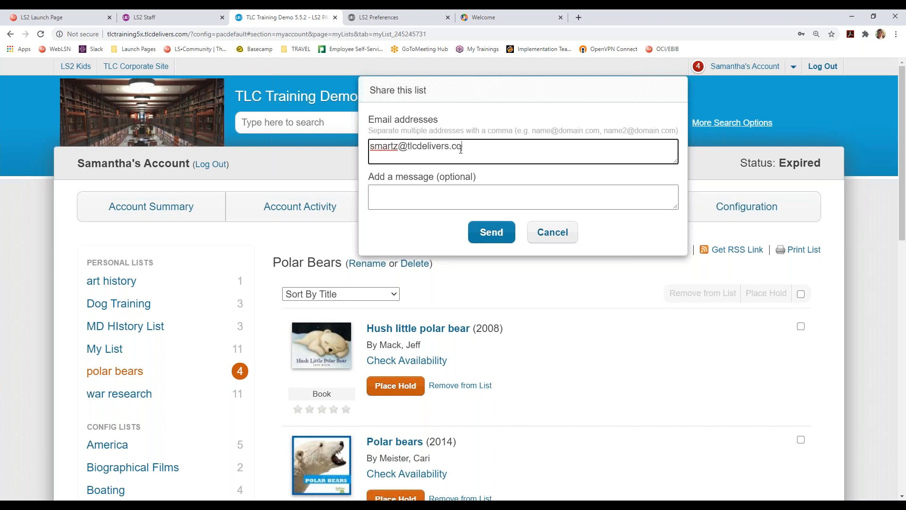
# - Add the message 'For use in classroom!' and send the shared list
pyautogui.click(446, 198)
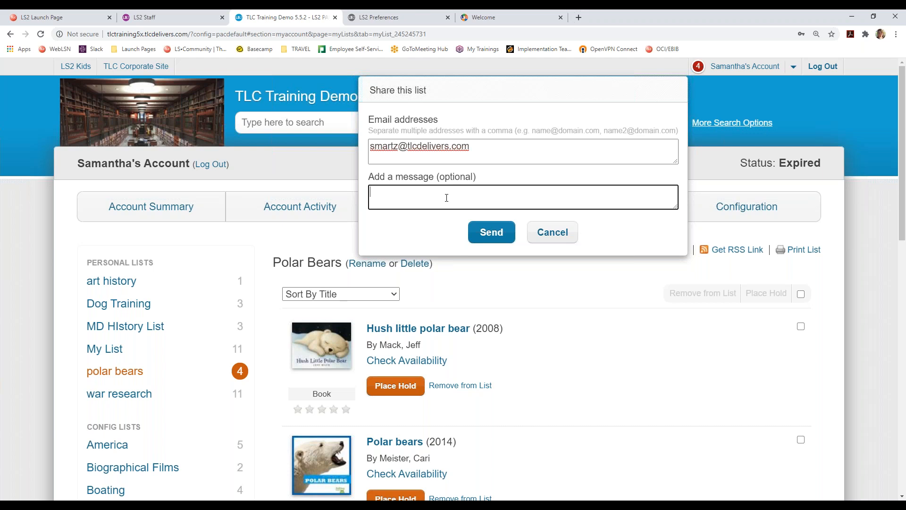
pyautogui.write('On my')
pyautogui.press('BackSpace')
pyautogui.press('BackSpace')
pyautogui.press('BackSpace')
pyautogui.press('BackSpace')
pyautogui.write('For use inc la')
pyautogui.press('BackSpace')
pyautogui.press('BackSpace')
pyautogui.press('BackSpace')
pyautogui.press('BackSpace')
pyautogui.write('classroom!')
pyautogui.click(478, 237)
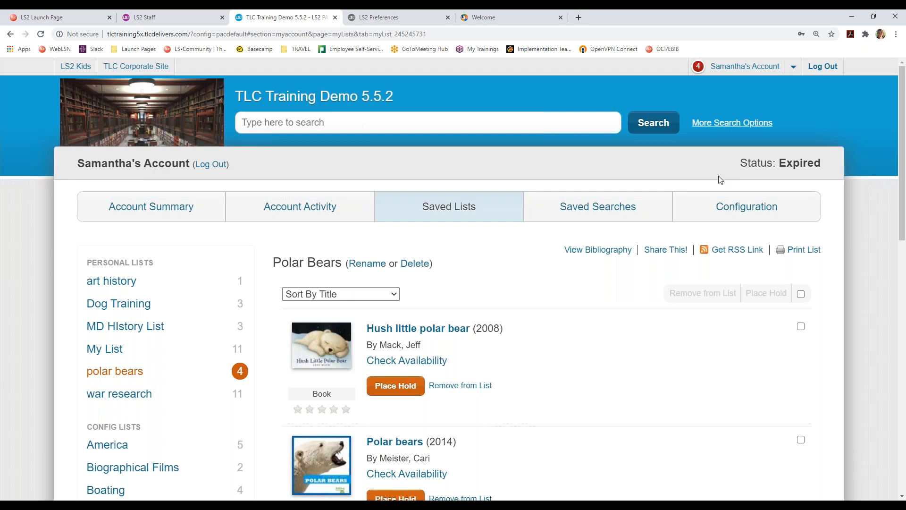
# - Open the Reading Levels search form with Lexile Measure and AR level criteria
pyautogui.click(731, 126)
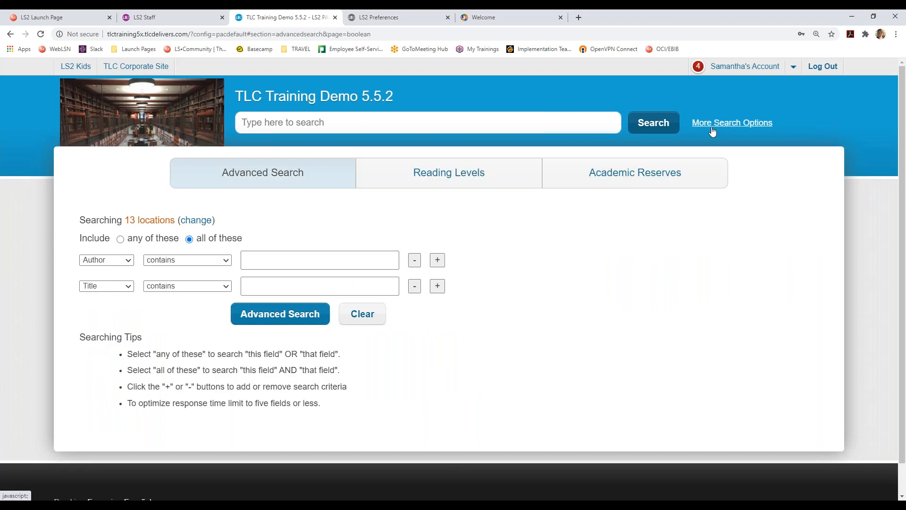
pyautogui.click(466, 177)
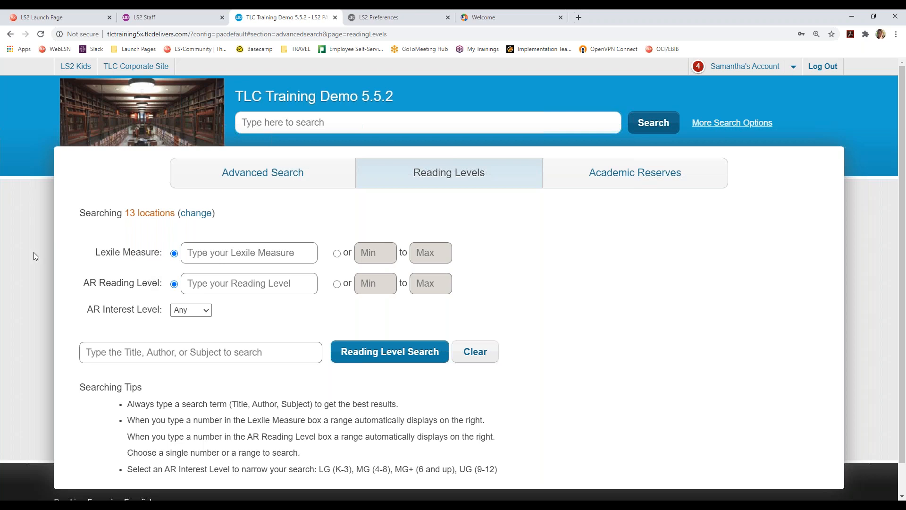
# - Enter a Lexile measure of 1100 and switch to the 1000–1150 range option
pyautogui.click(242, 254)
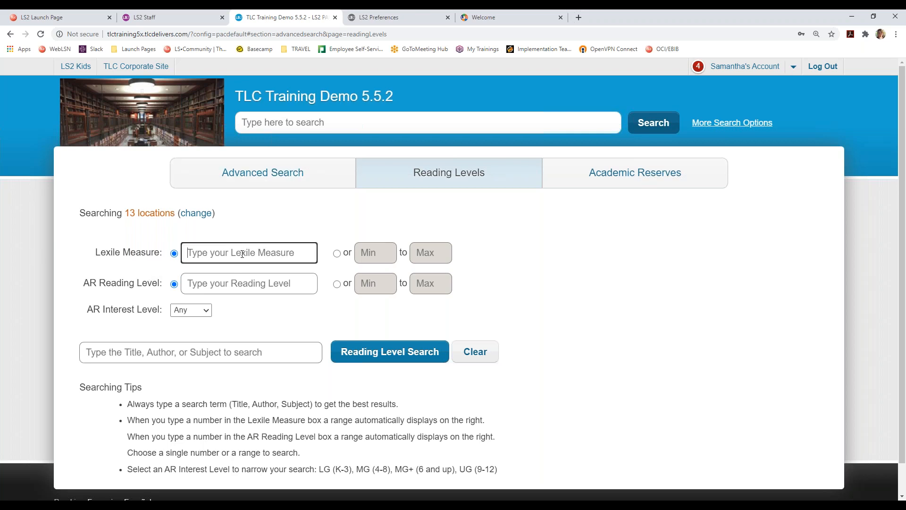
pyautogui.write('1100')
pyautogui.click(257, 239)
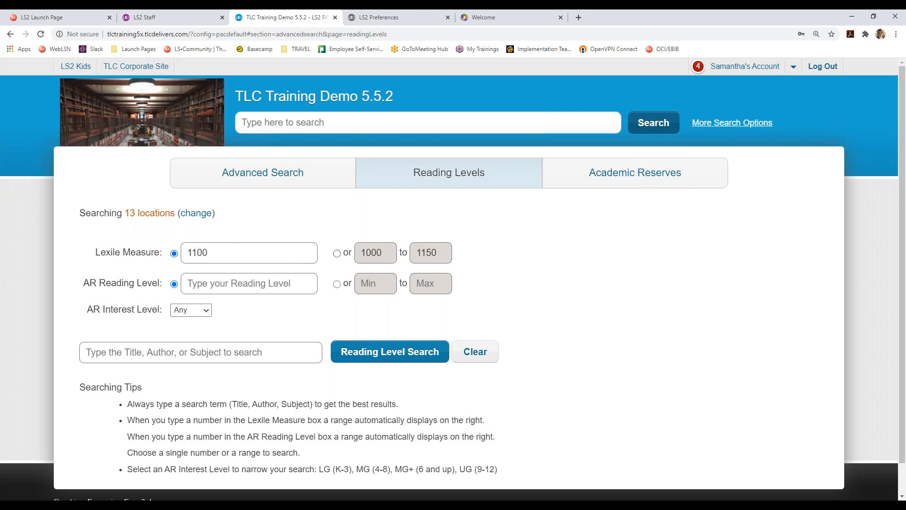
pyautogui.click(337, 254)
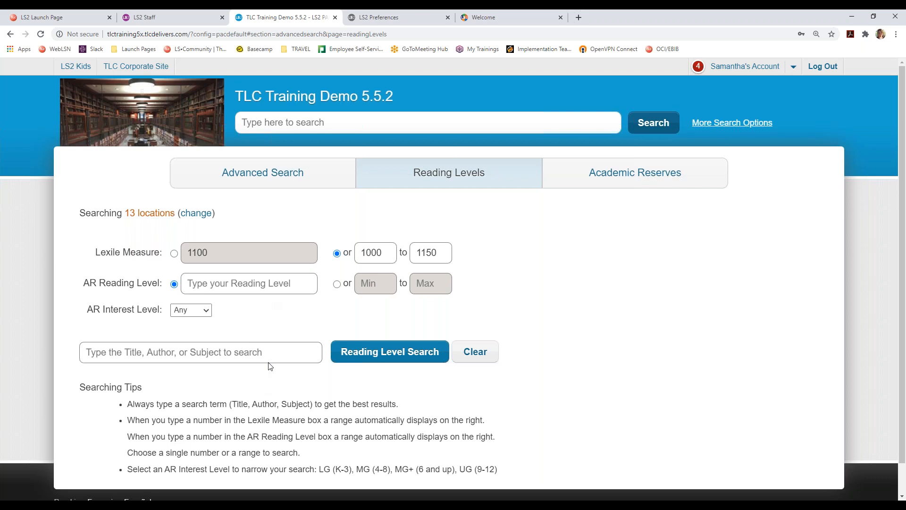
# - Run a reading-level search for 'polar bear', finding Polar the Titanic bear
pyautogui.click(270, 349)
pyautogui.write('polar bear')
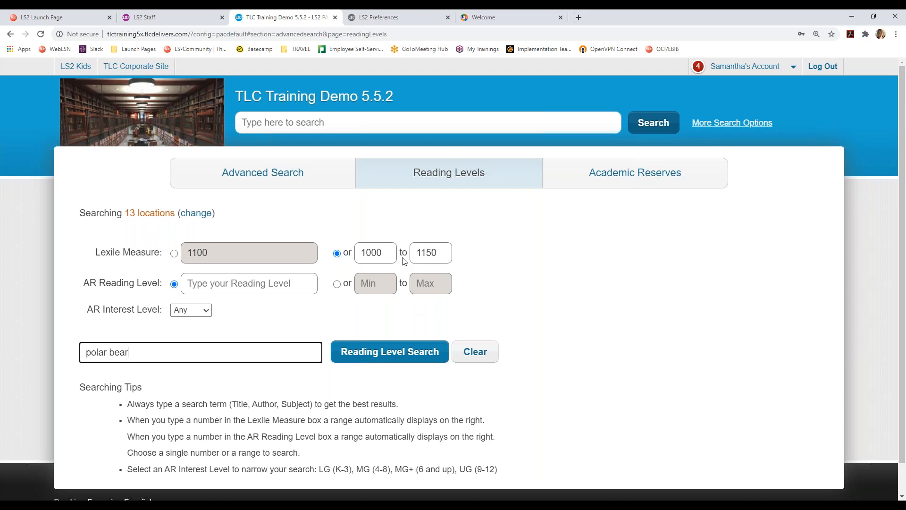
pyautogui.click(403, 360)
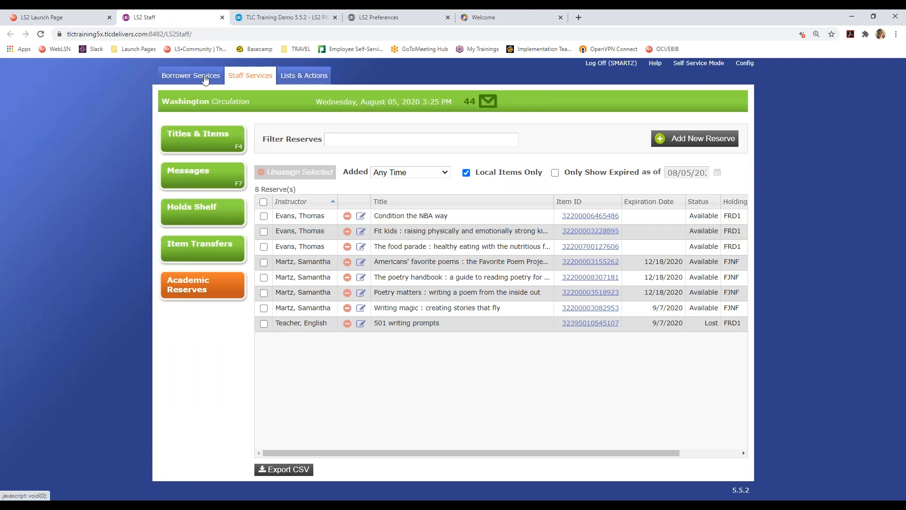
# - Search Borrower Services for 'teacher' and open the Teacher, English borrower record
pyautogui.click(205, 78)
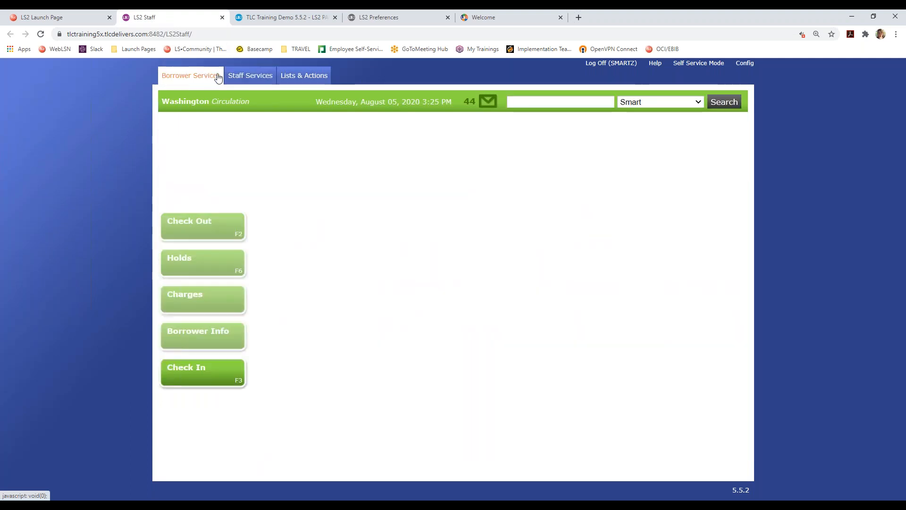
pyautogui.click(543, 102)
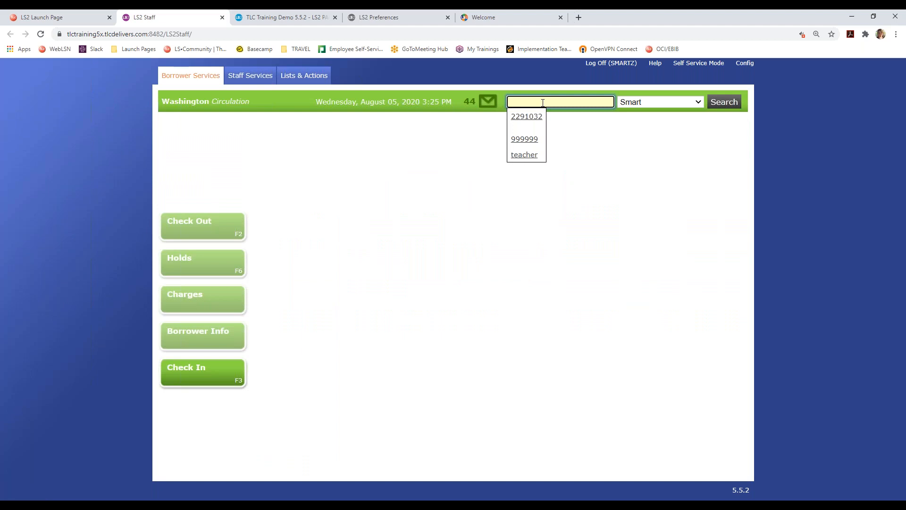
pyautogui.write('teacher')
pyautogui.press('Return')
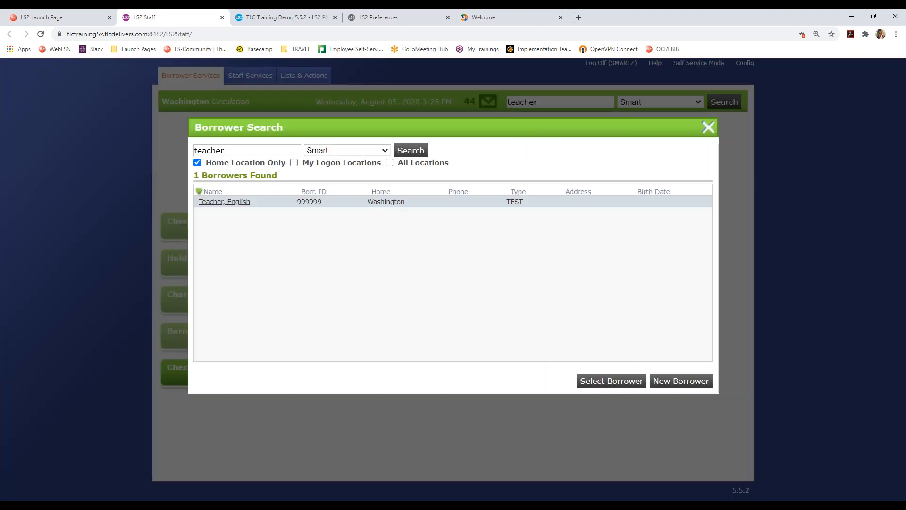
pyautogui.click(242, 209)
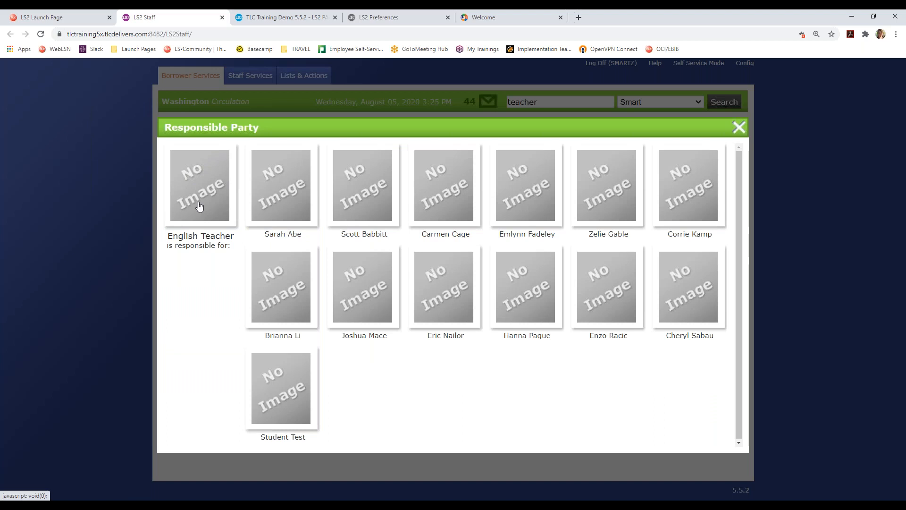
# - Open one student's record, return via Resp. Party, then open another student's record
pyautogui.click(281, 185)
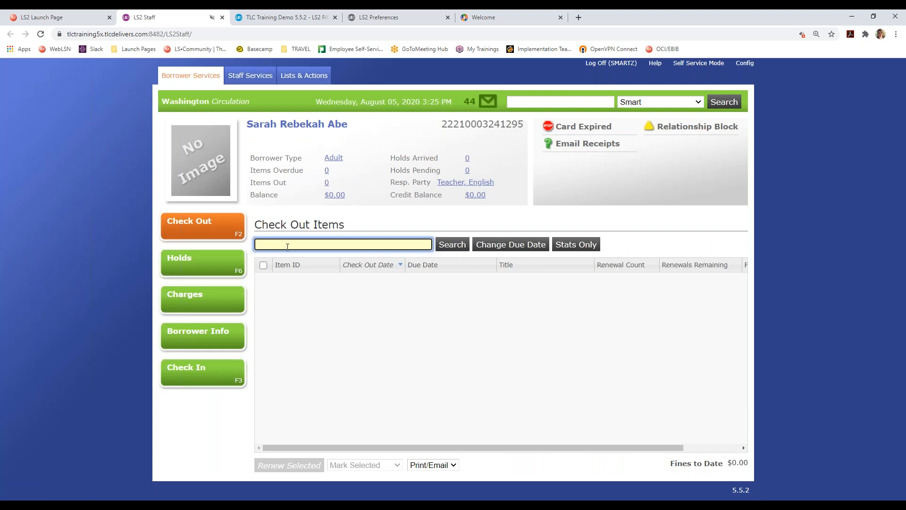
pyautogui.click(445, 186)
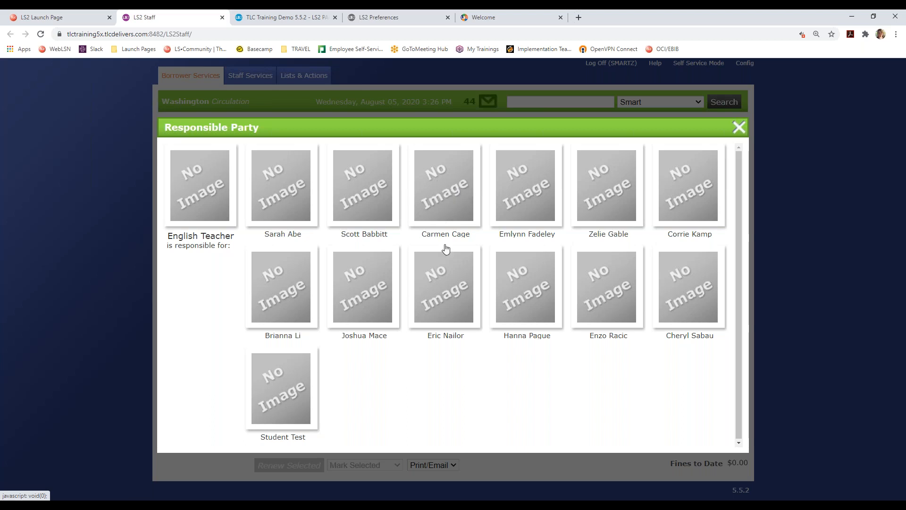
pyautogui.click(528, 189)
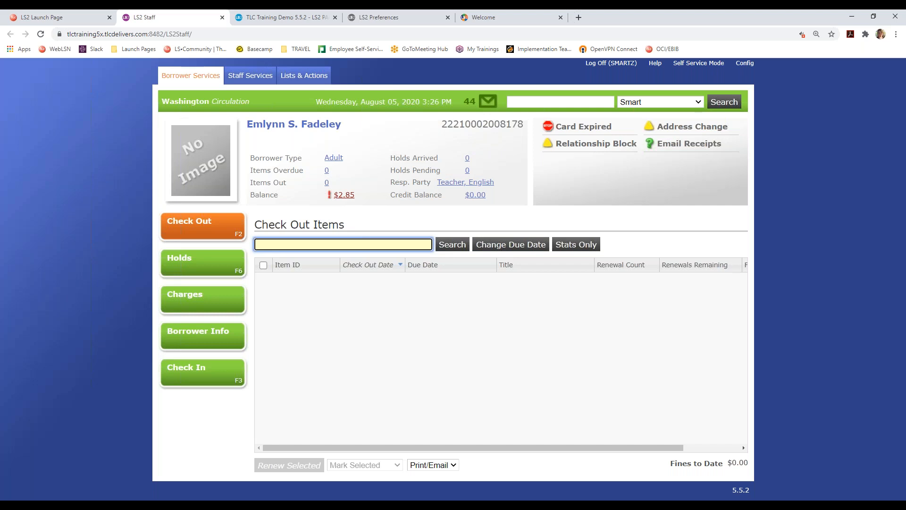
# - Search LS2 Reports for 'responsible party' (42 reports), then return to the PowerPoint slides
pyautogui.click(484, 17)
pyautogui.doubleClick(208, 132)
pyautogui.hotkey('ctrl', 'a')
pyautogui.write('r')
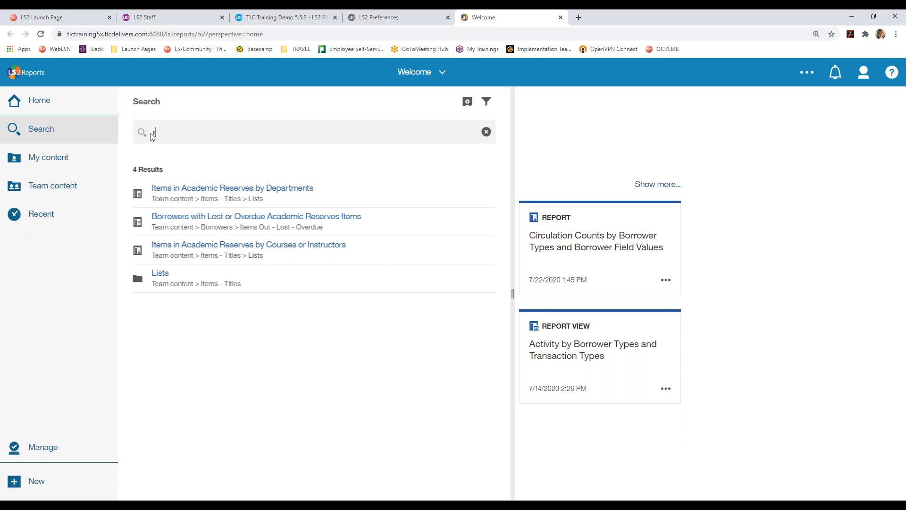
pyautogui.write('esponsible party')
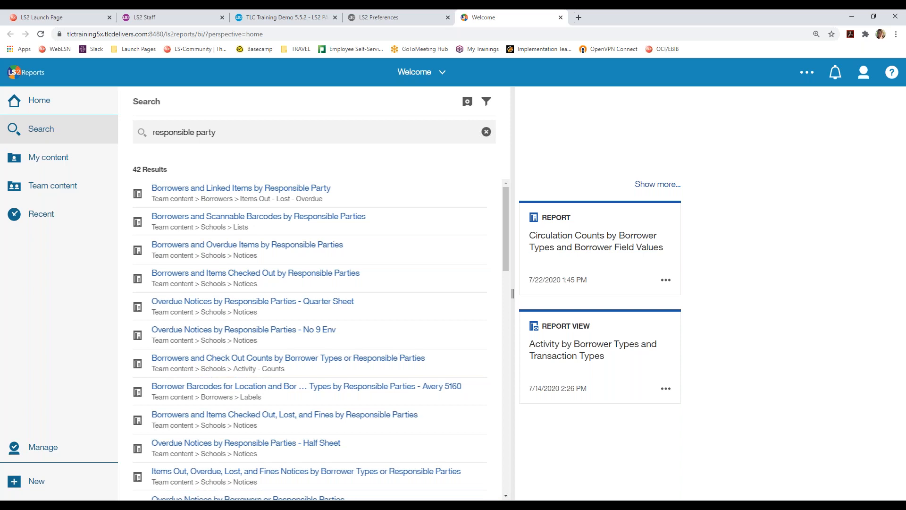
pyautogui.click(127, 506)
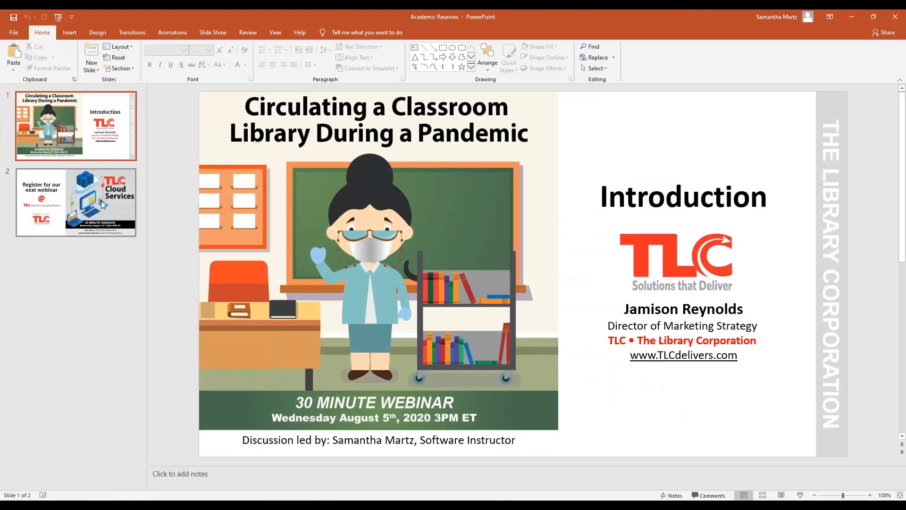